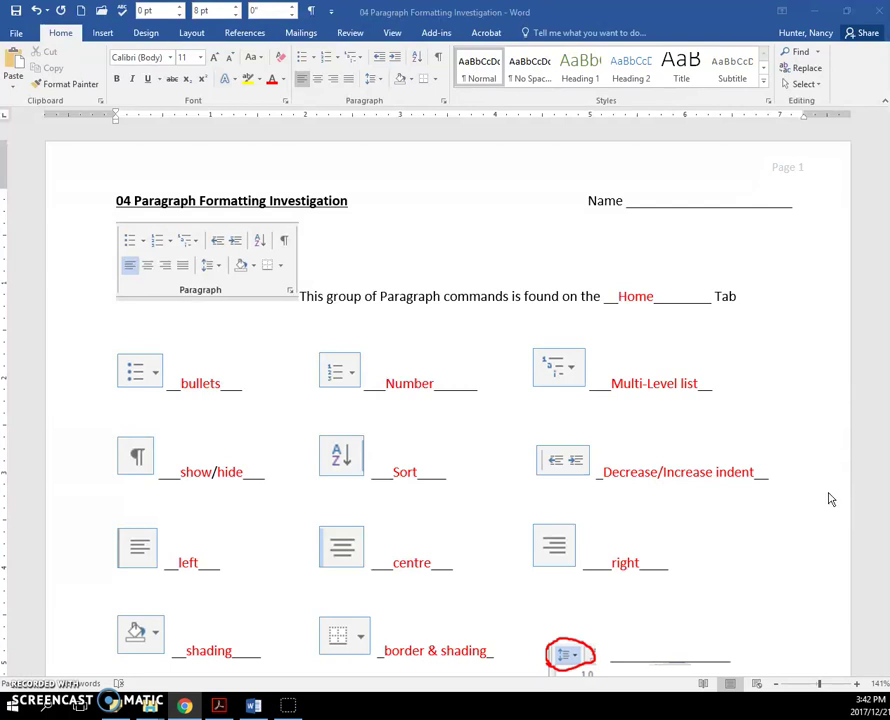
Review the paragraph icon answers on page 1 and display the Line and Paragraph Spacing options.
scroll(828, 499, down, 3)
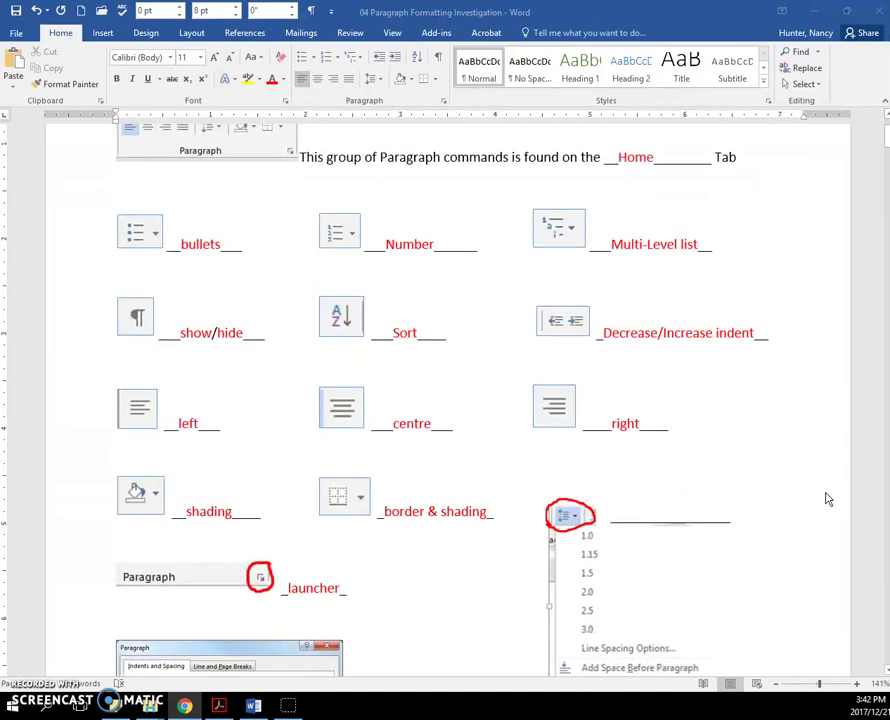
scroll(828, 499, down, 3)
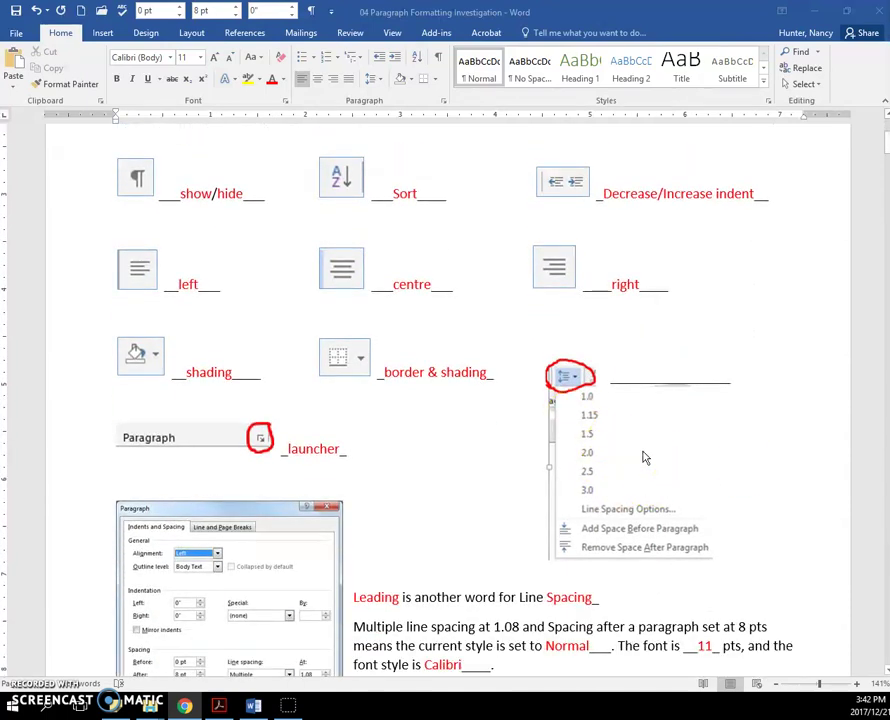
click(378, 88)
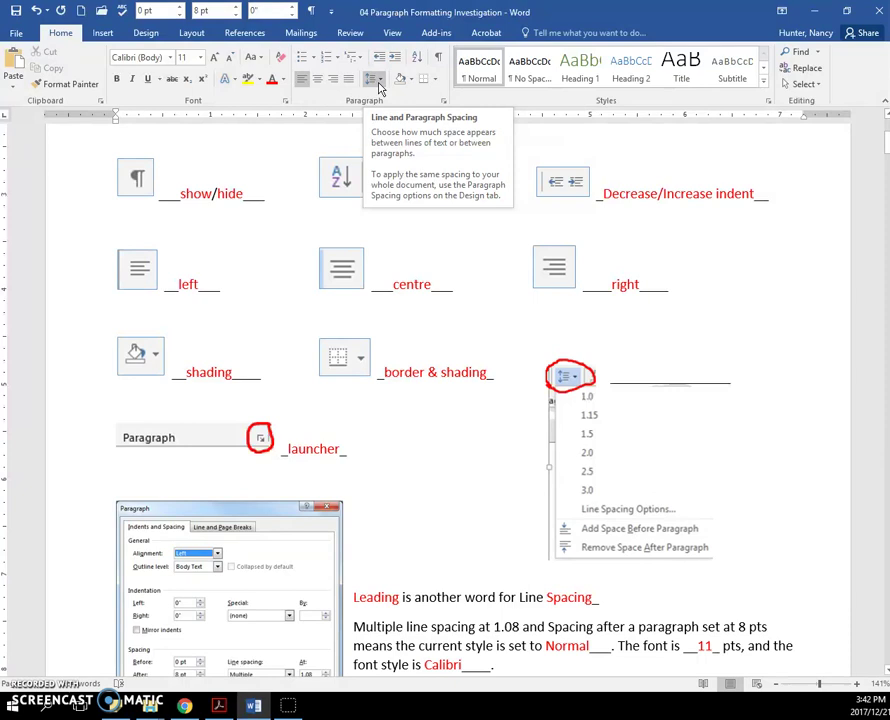
click(378, 83)
scroll(386, 113, up, 3)
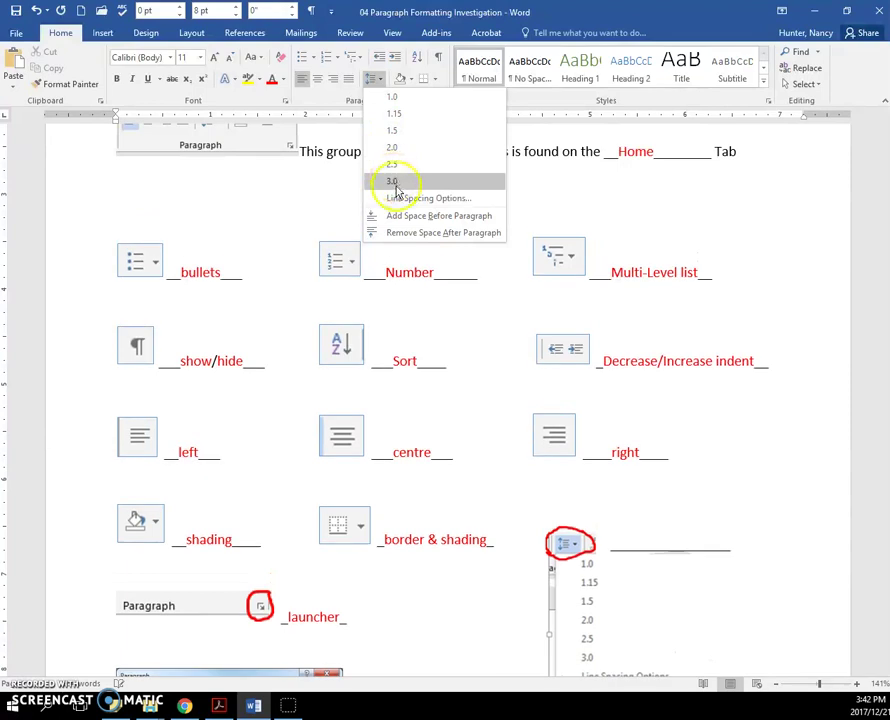
scroll(395, 205, down, 3)
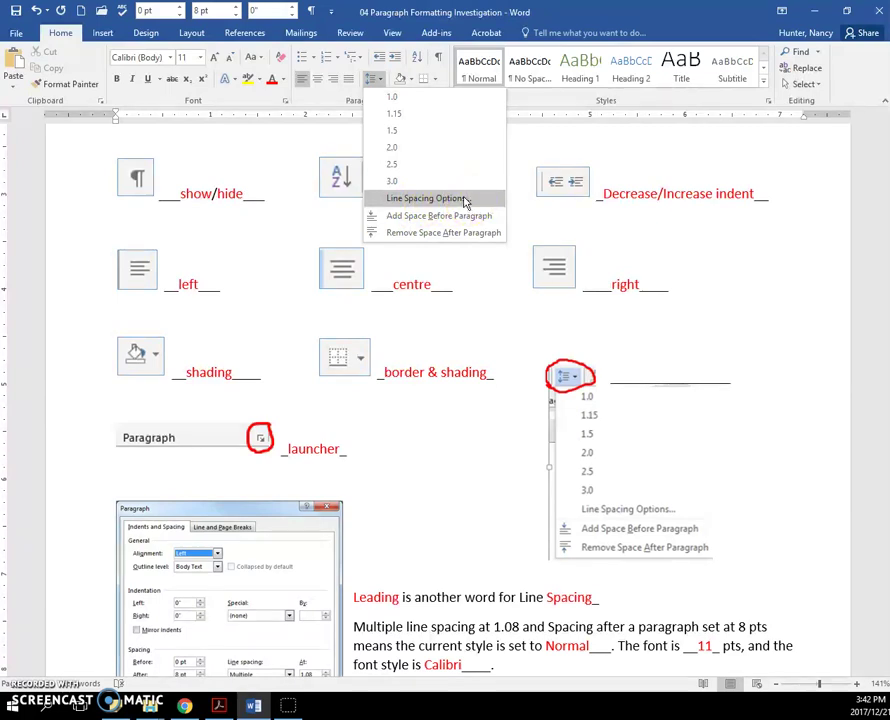
View the Paragraph dialog box through Line Spacing Options and again through the Paragraph group's launcher, closing it each time.
click(463, 199)
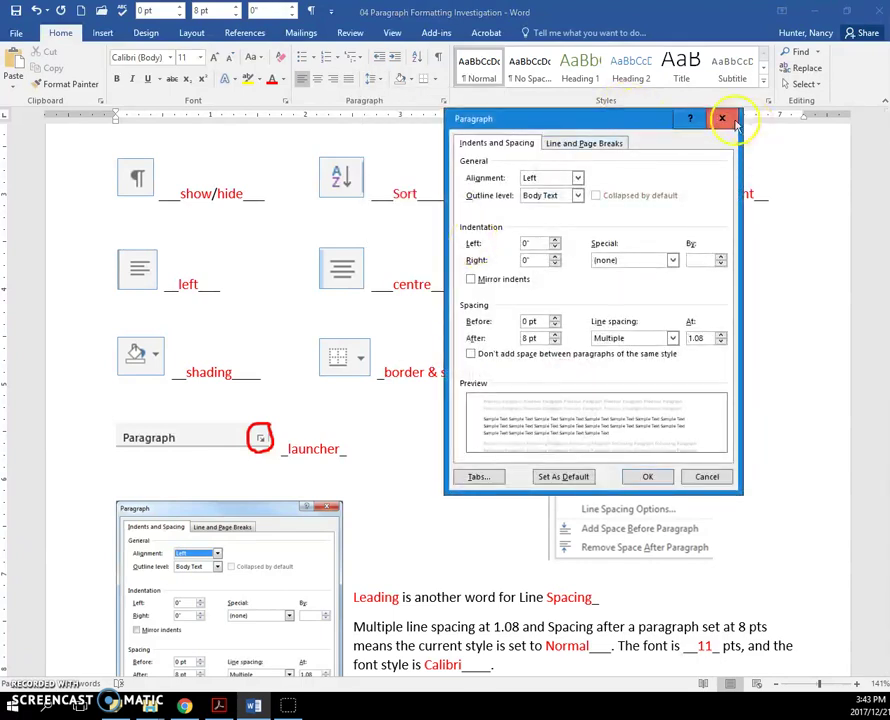
click(722, 118)
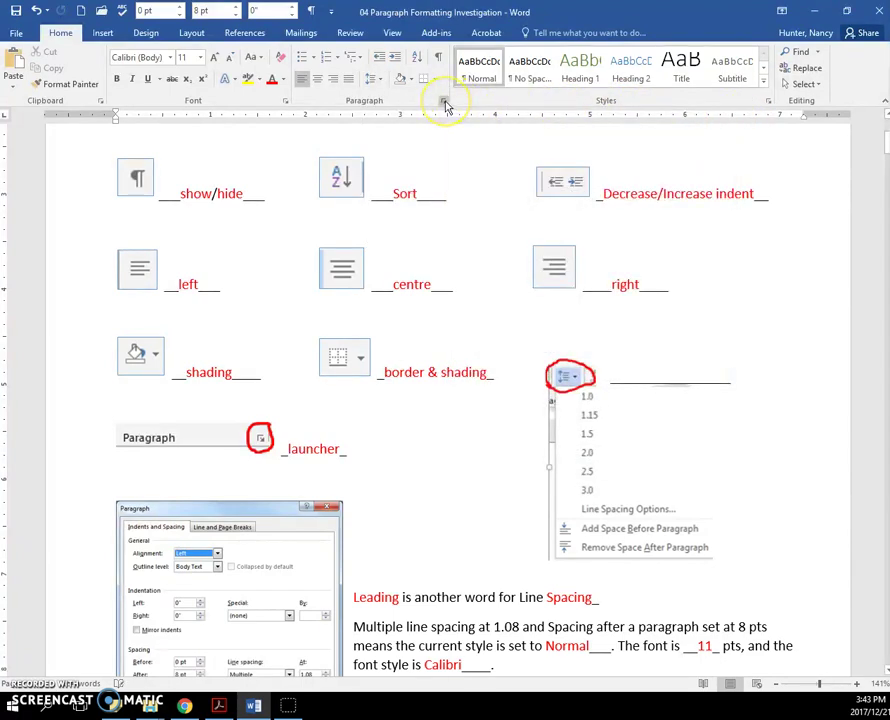
click(445, 104)
click(730, 114)
Fill in "Layout" in the blank naming where page 2's Indent and Spacing command group is found.
scroll(813, 388, down, 5)
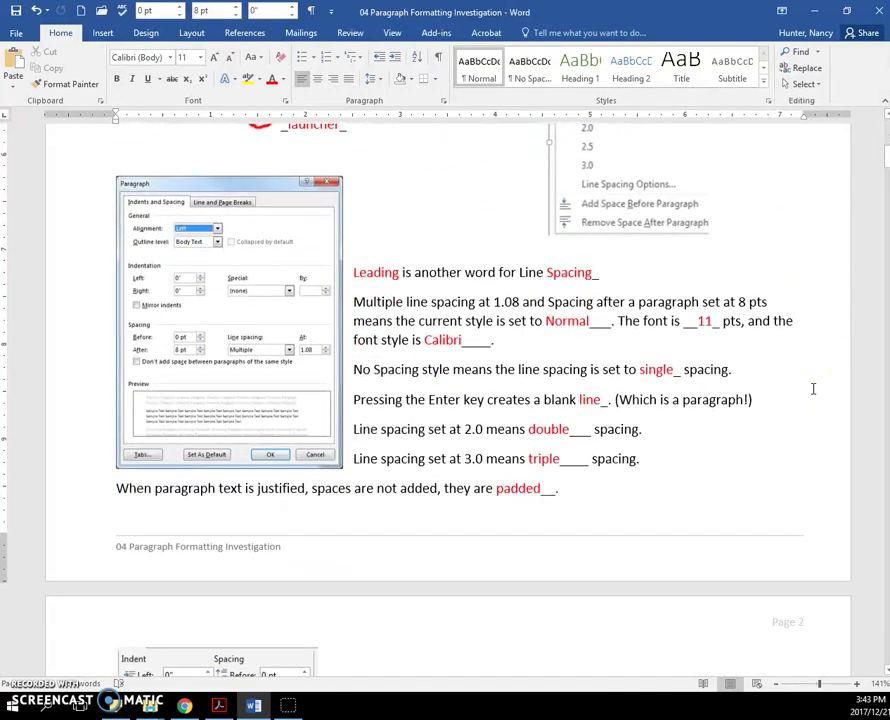
scroll(813, 388, down, 6)
scroll(812, 388, down, 2)
click(632, 320)
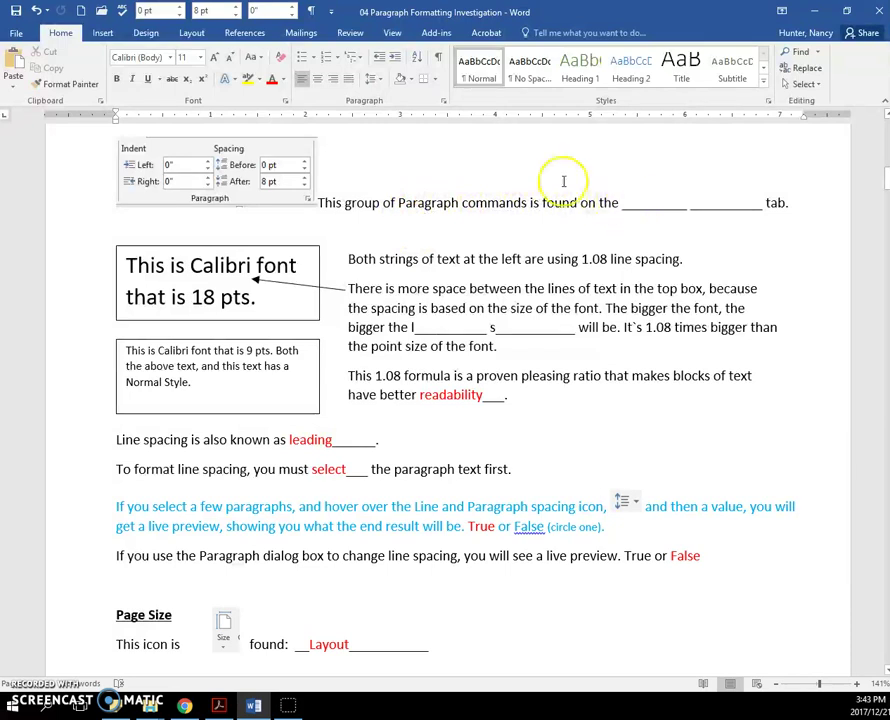
click(192, 33)
drag(622, 203, 702, 214)
text(Layout)
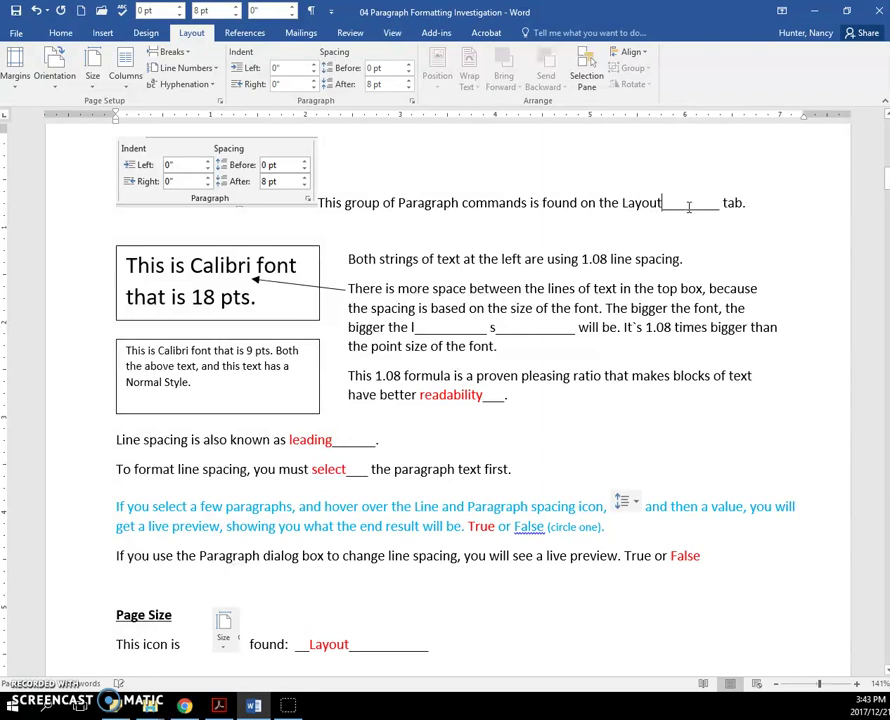
Check the line spacing of the 18 pt Calibri text box in the Paragraph dialog box.
click(533, 252)
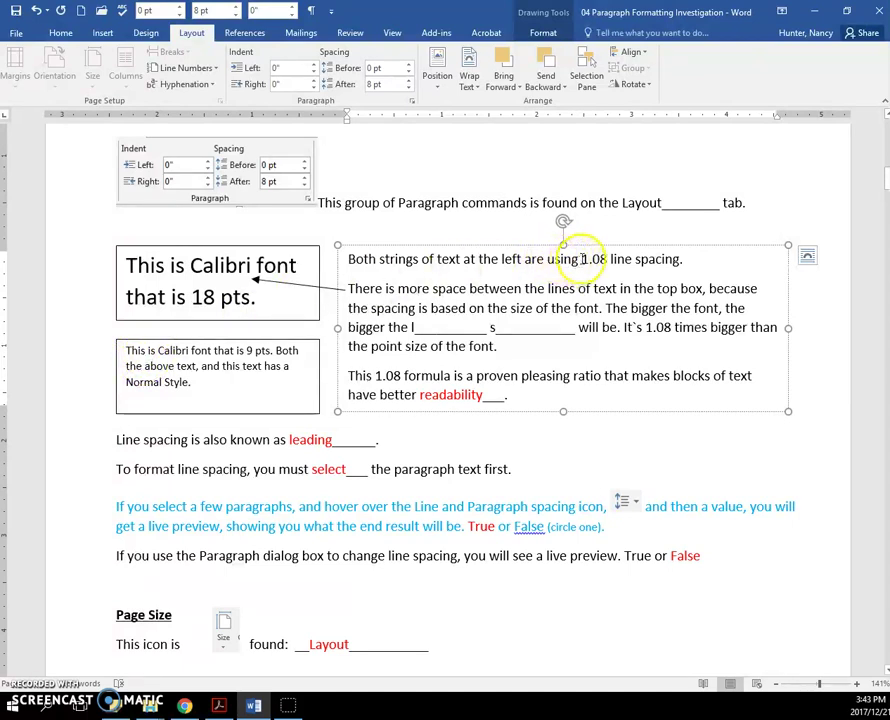
drag(582, 259, 608, 258)
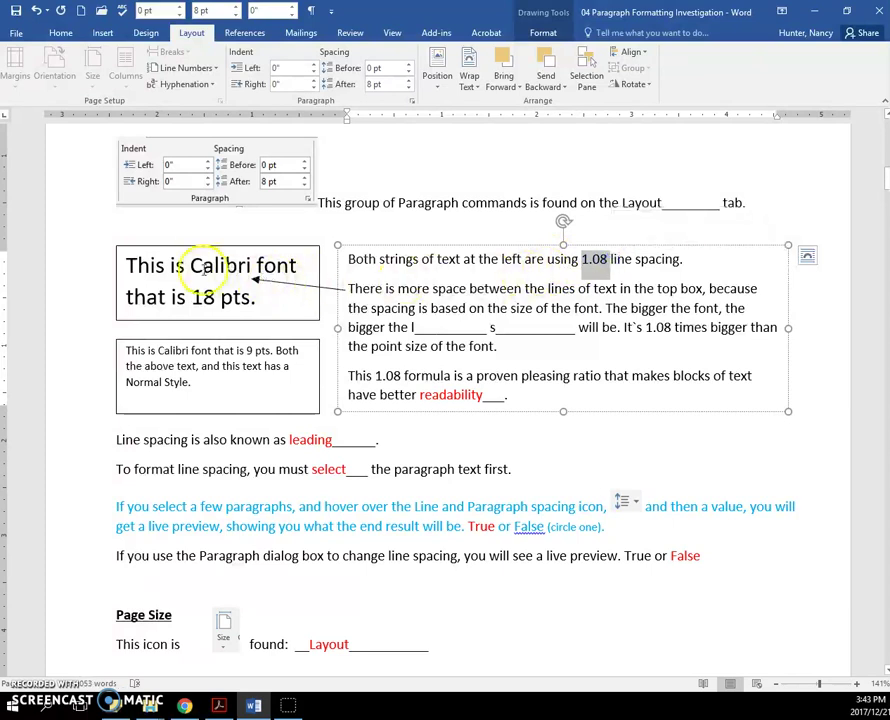
click(174, 265)
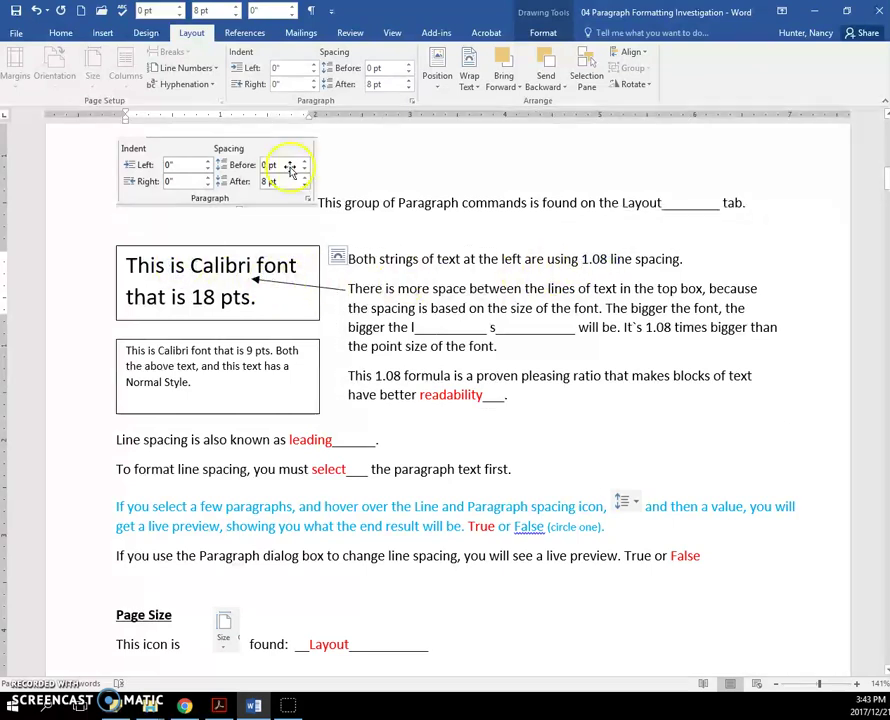
click(412, 102)
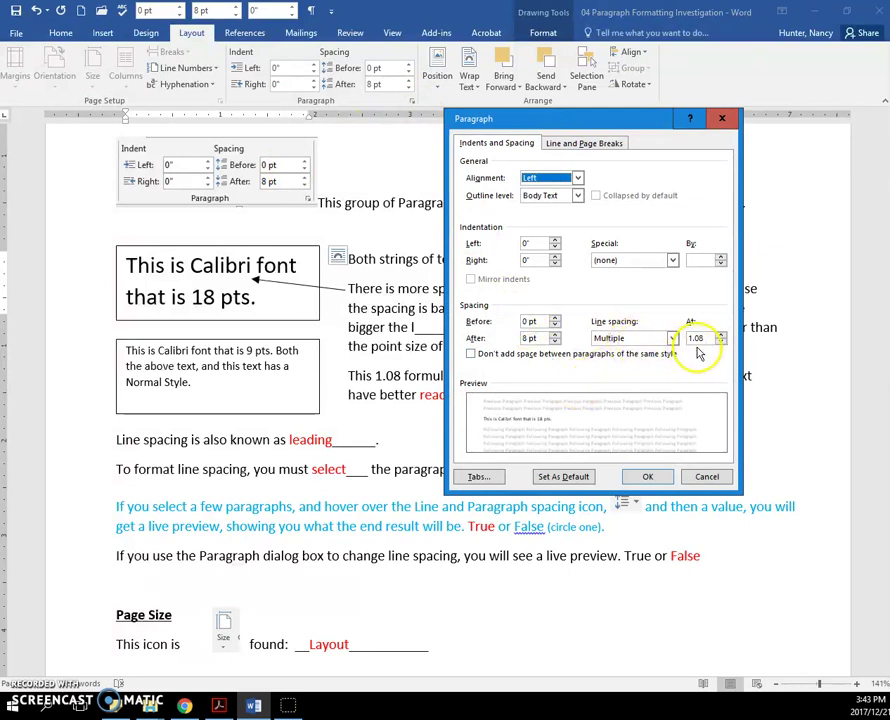
click(722, 121)
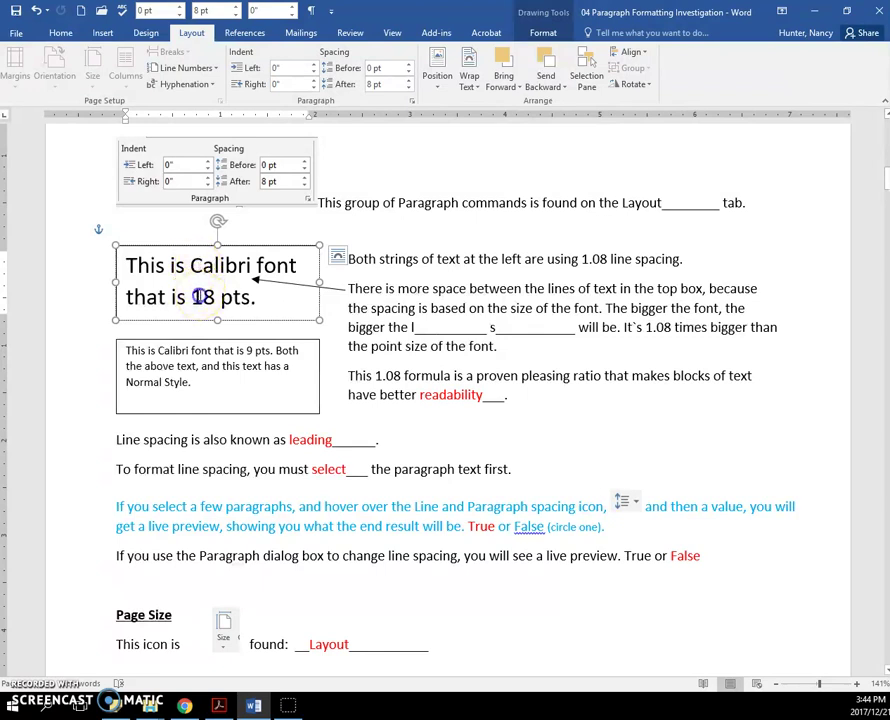
Complete the two blanks in the sentence about bigger fonts to read "line" and "spacing".
click(509, 292)
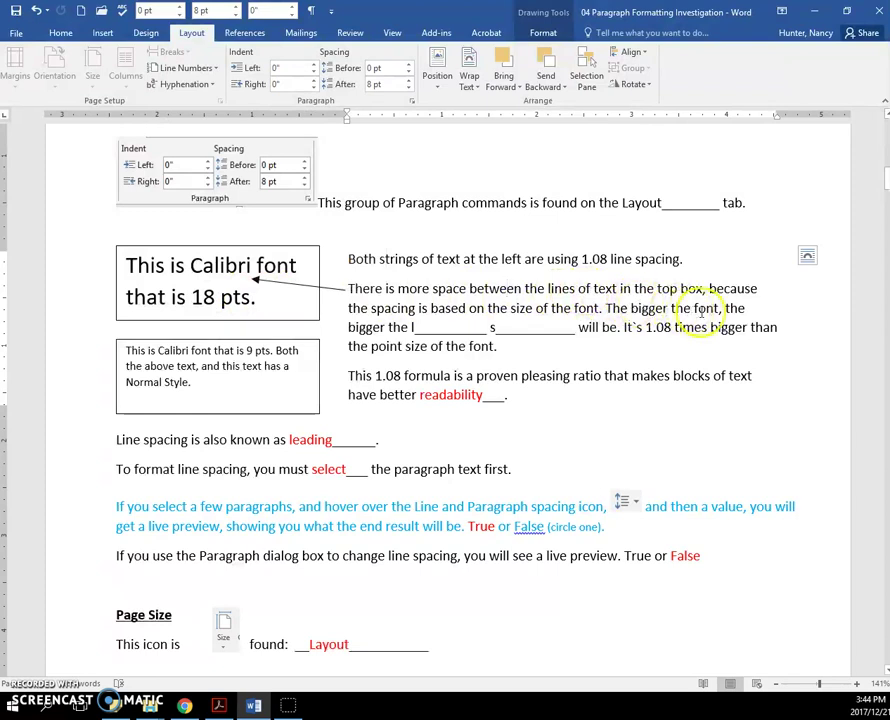
drag(414, 327, 437, 336)
text(ine)
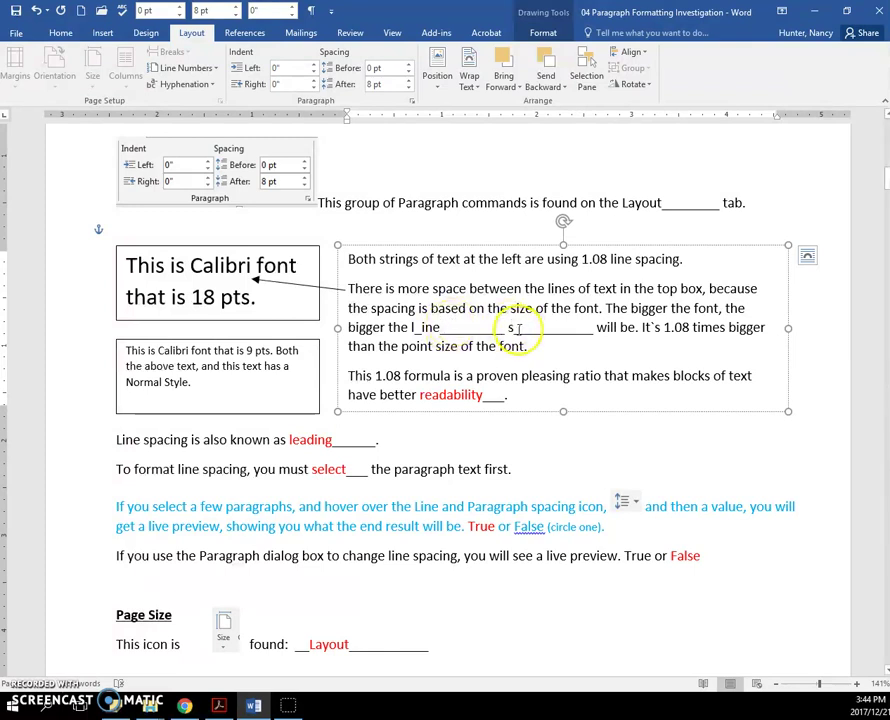
click(519, 329)
text(pacing)
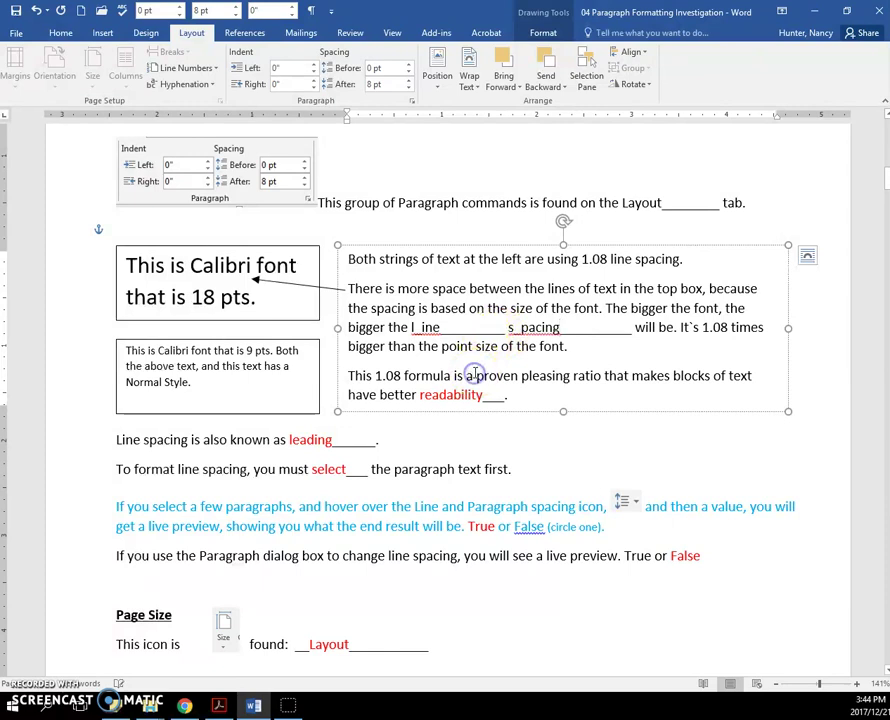
Add a custom text watermark reading ASAP to the document.
scroll(440, 340, down, 1)
click(398, 288)
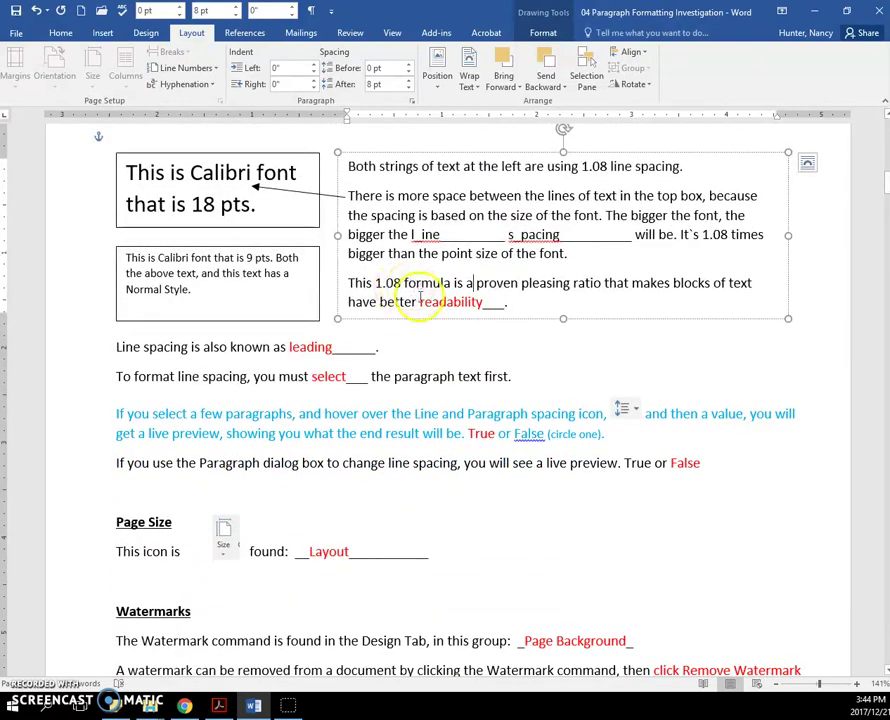
scroll(465, 307, down, 3)
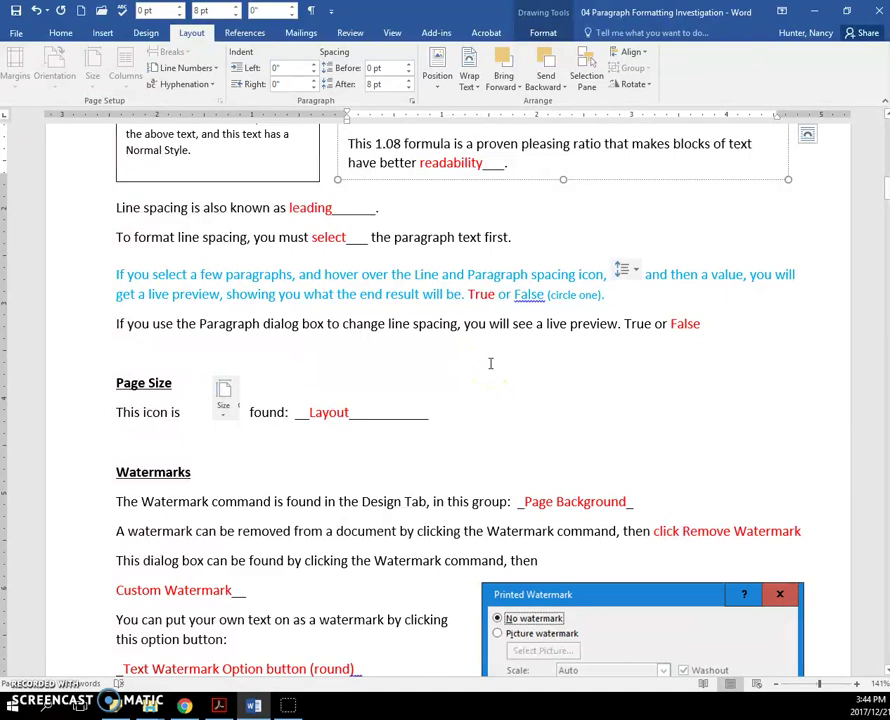
scroll(470, 370, down, 6)
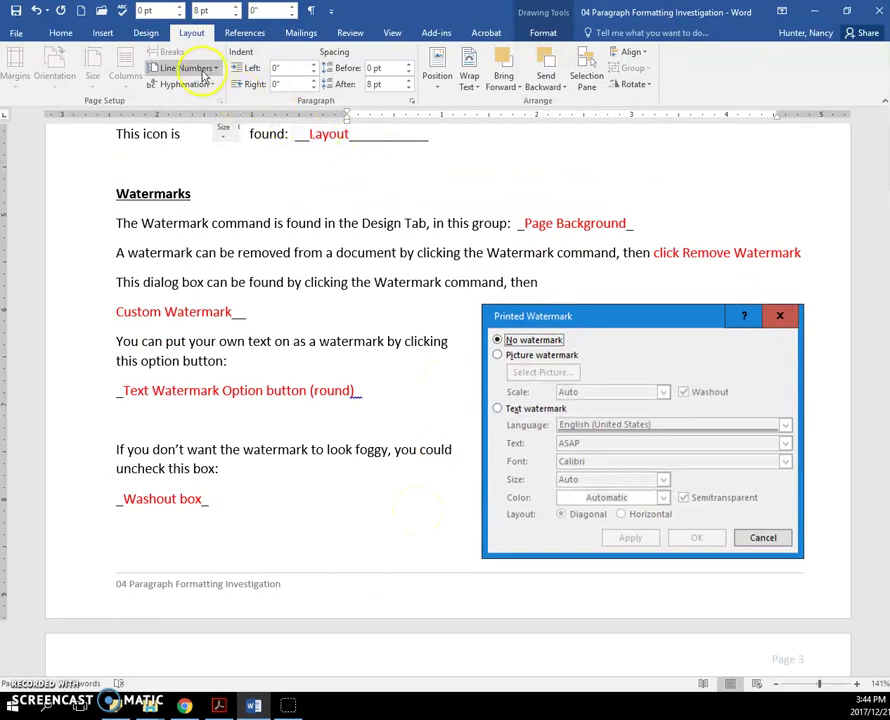
click(148, 35)
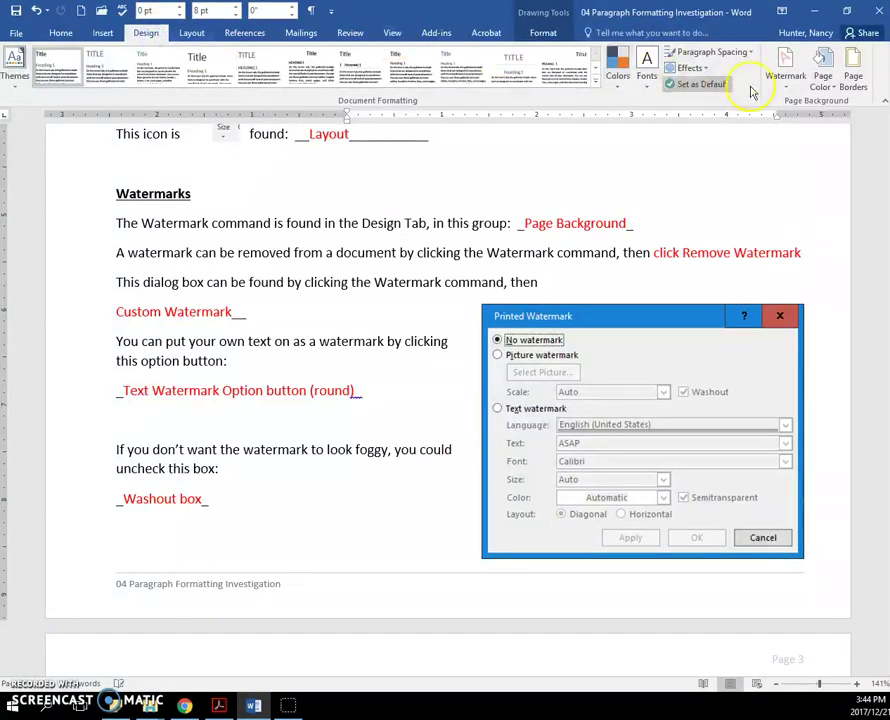
click(786, 80)
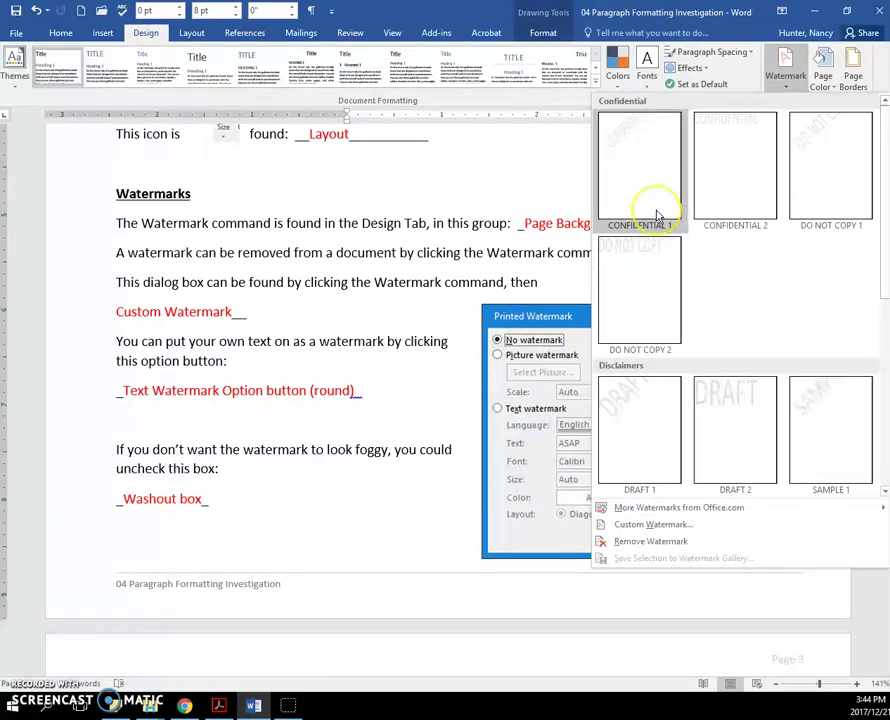
click(658, 531)
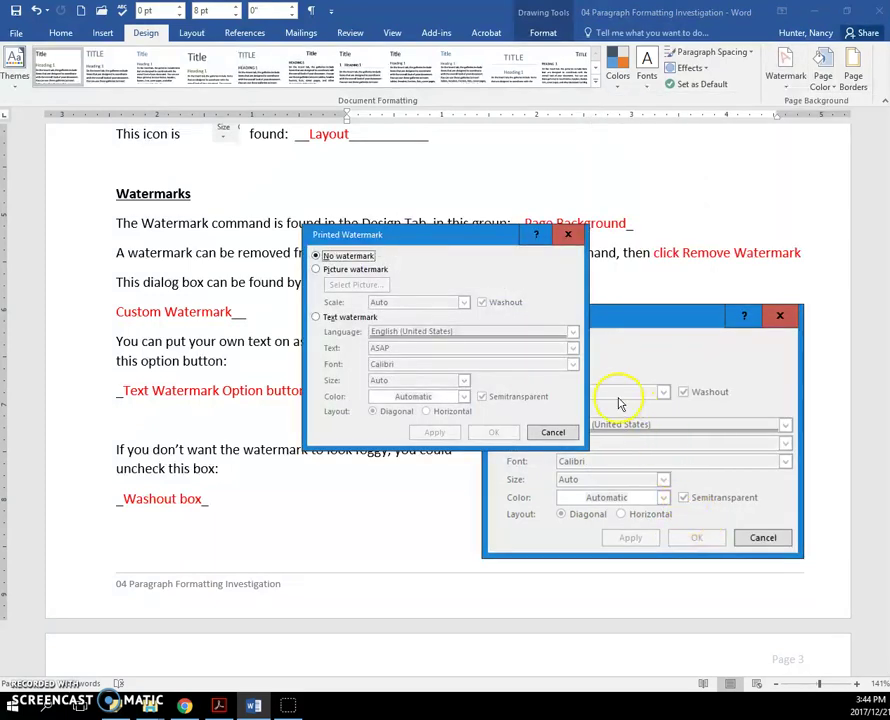
click(316, 270)
click(316, 318)
click(395, 349)
click(490, 432)
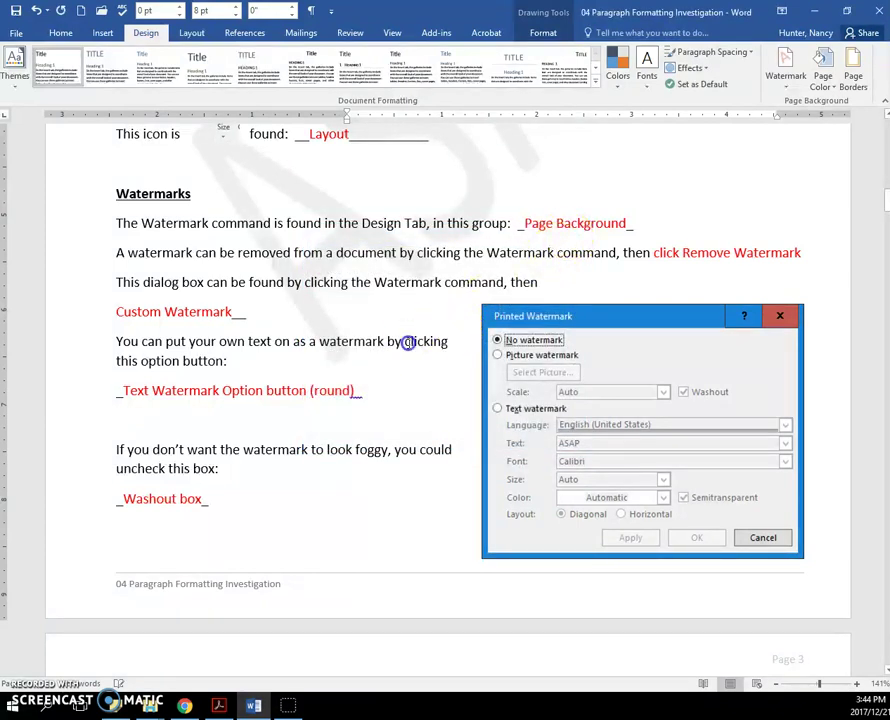
Compare page 3's illustrated indent and spacing settings with the program's own Paragraph layout settings.
scroll(409, 344, down, 8)
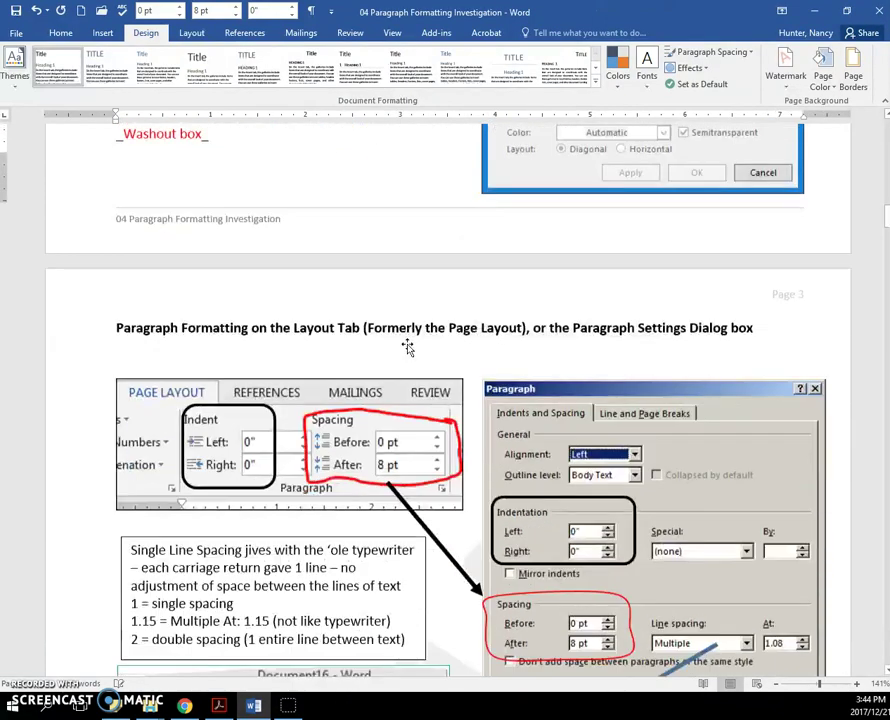
scroll(407, 345, down, 3)
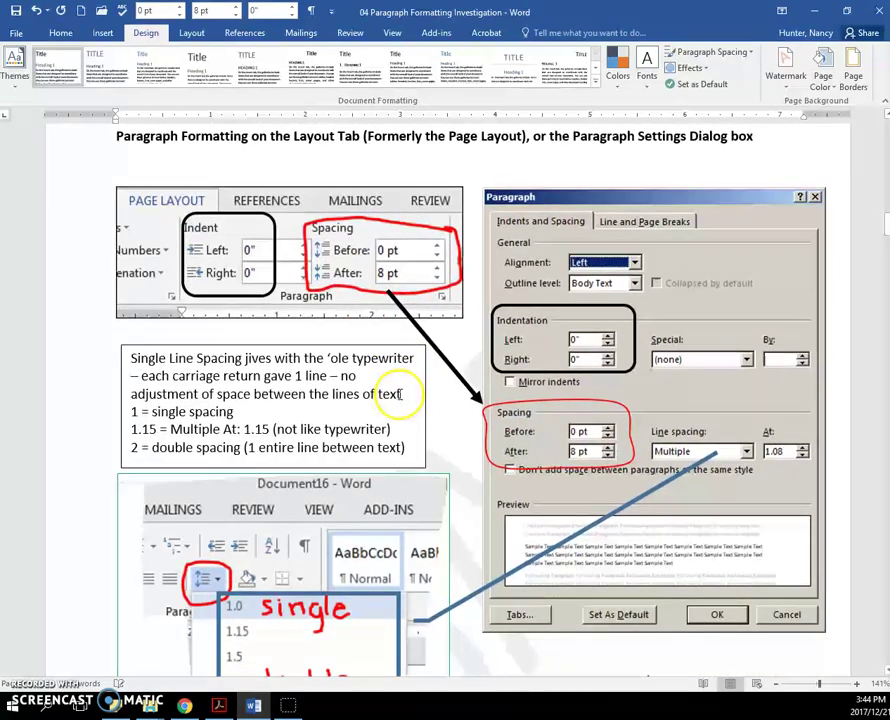
scroll(399, 381, down, 1)
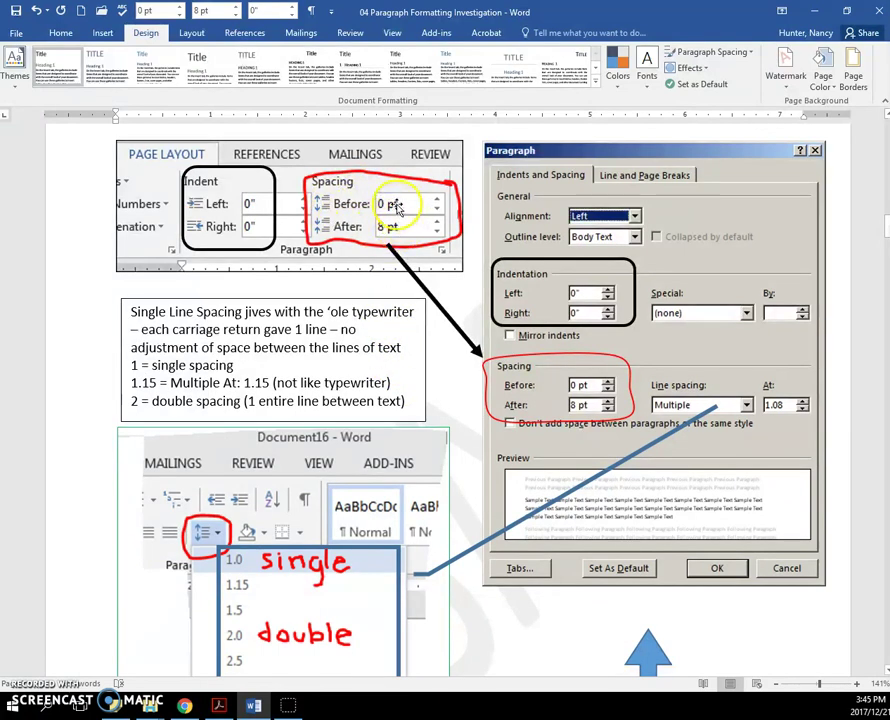
click(196, 33)
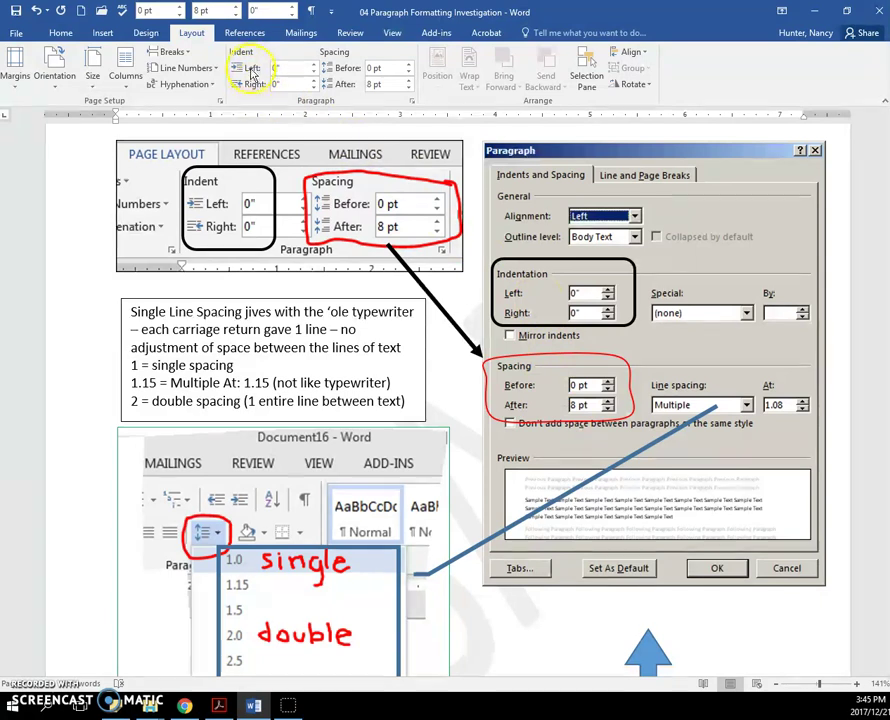
click(329, 346)
Display the Line and Paragraph Spacing options for the single line spacing text box and close the list unchanged.
scroll(329, 347, down, 3)
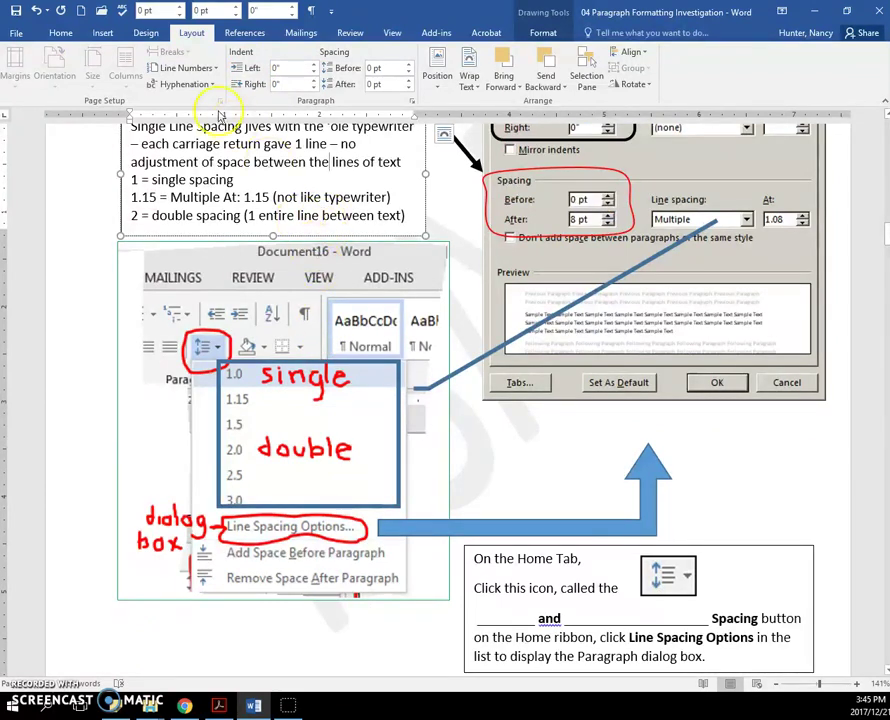
click(64, 32)
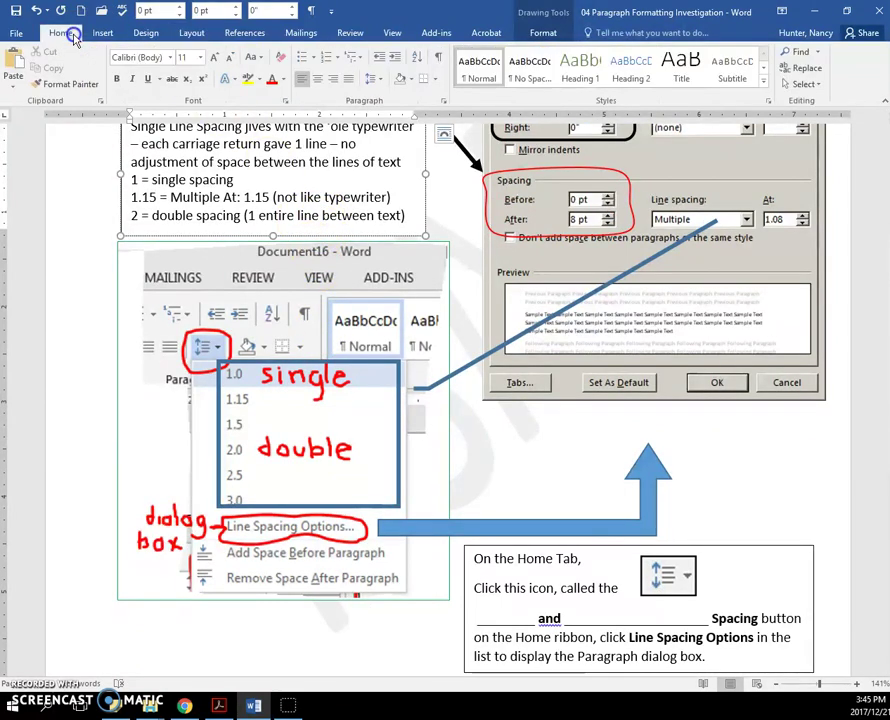
click(384, 89)
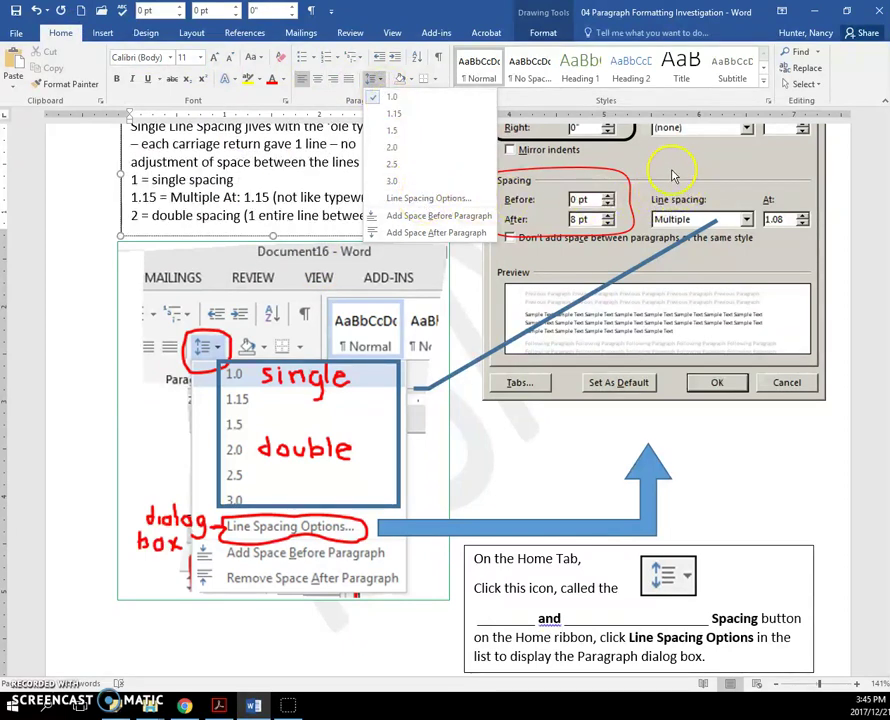
click(518, 463)
Review the Line Spacing Options questions, the custom printing page-range table and the Margins chart in the rest of the worksheet.
scroll(518, 463, down, 6)
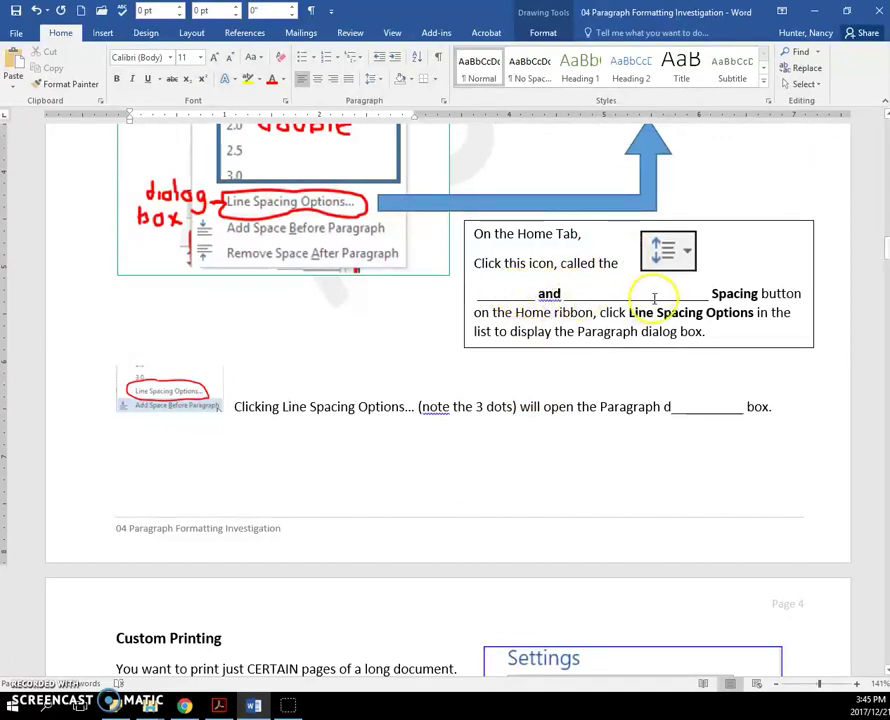
click(373, 406)
scroll(441, 354, down, 8)
scroll(432, 352, down, 4)
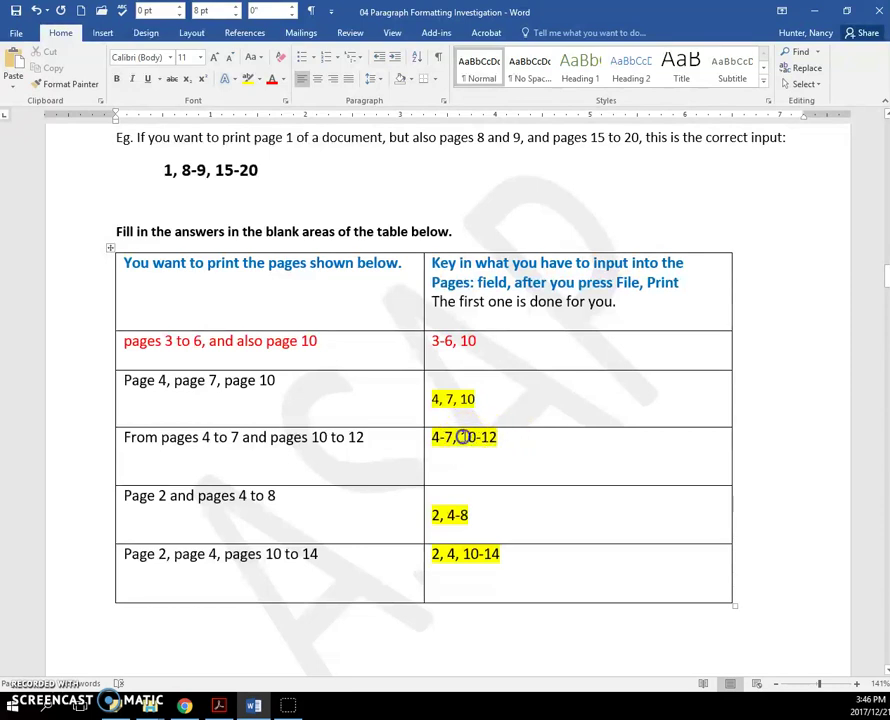
drag(490, 437, 497, 437)
scroll(537, 453, down, 10)
scroll(540, 451, down, 8)
click(513, 383)
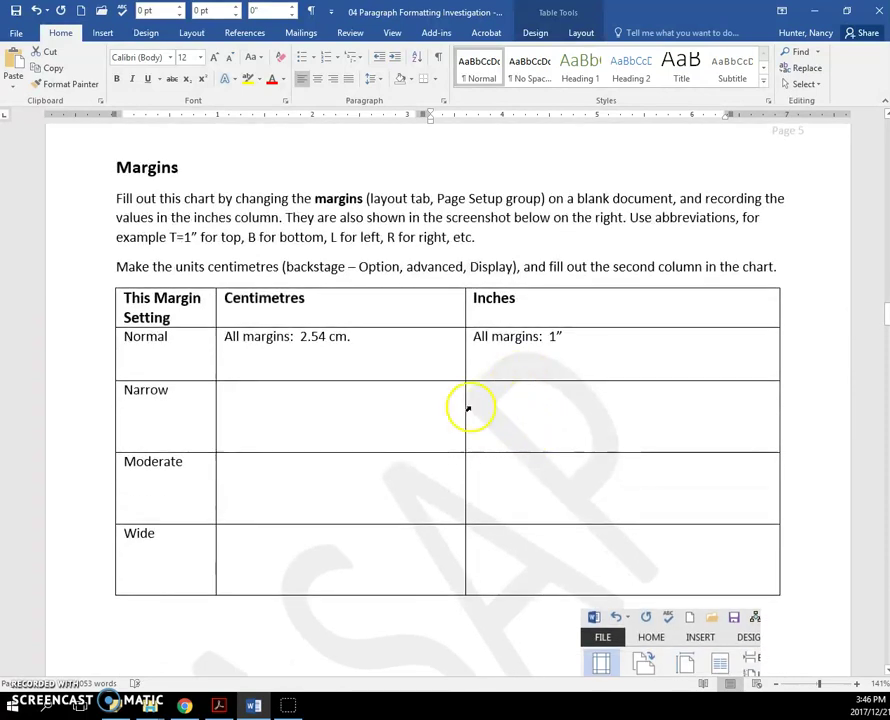
Display the margin presets and open the Page Setup margin settings by both methods the worksheet illustrates, closing them unchanged.
scroll(510, 416, down, 8)
scroll(495, 415, down, 2)
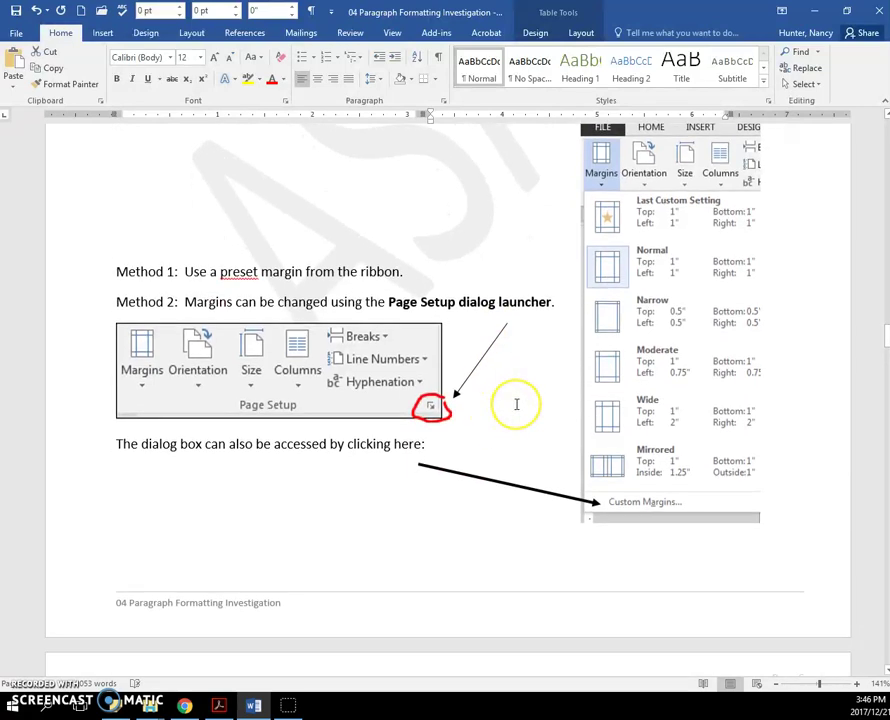
click(188, 34)
click(16, 66)
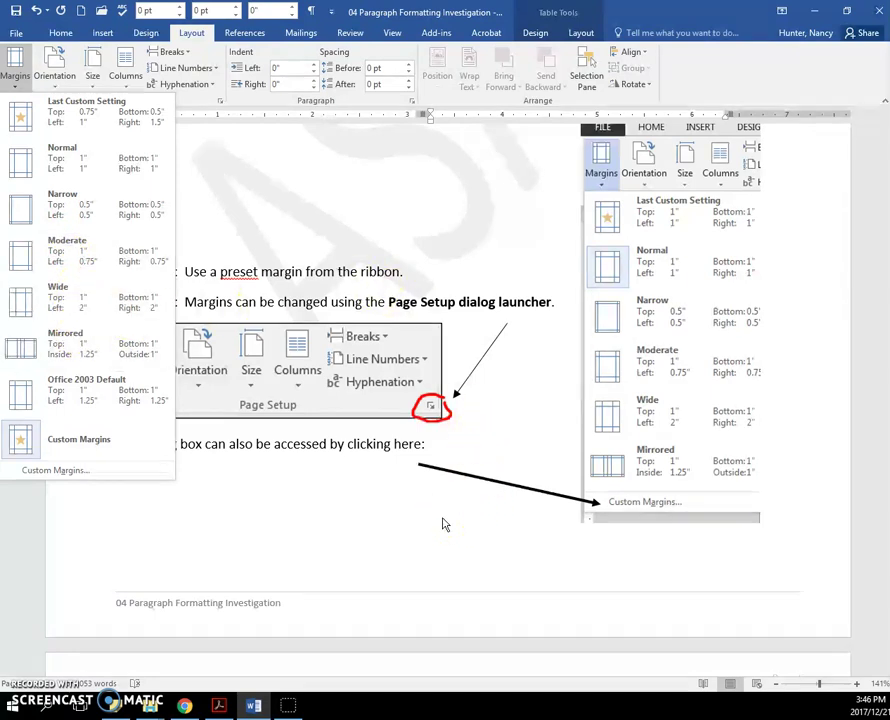
click(84, 478)
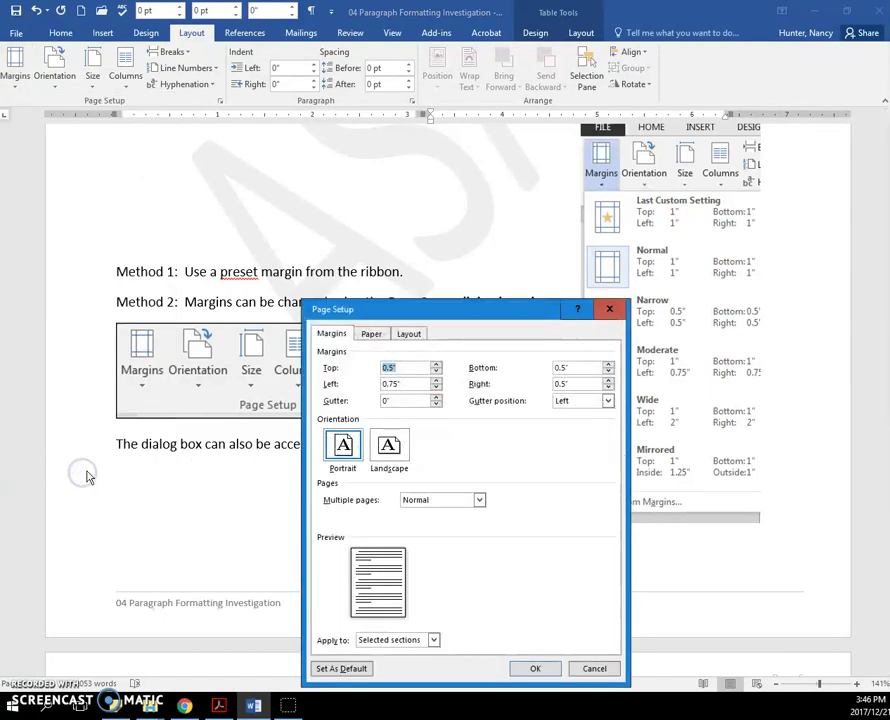
drag(433, 308, 450, 159)
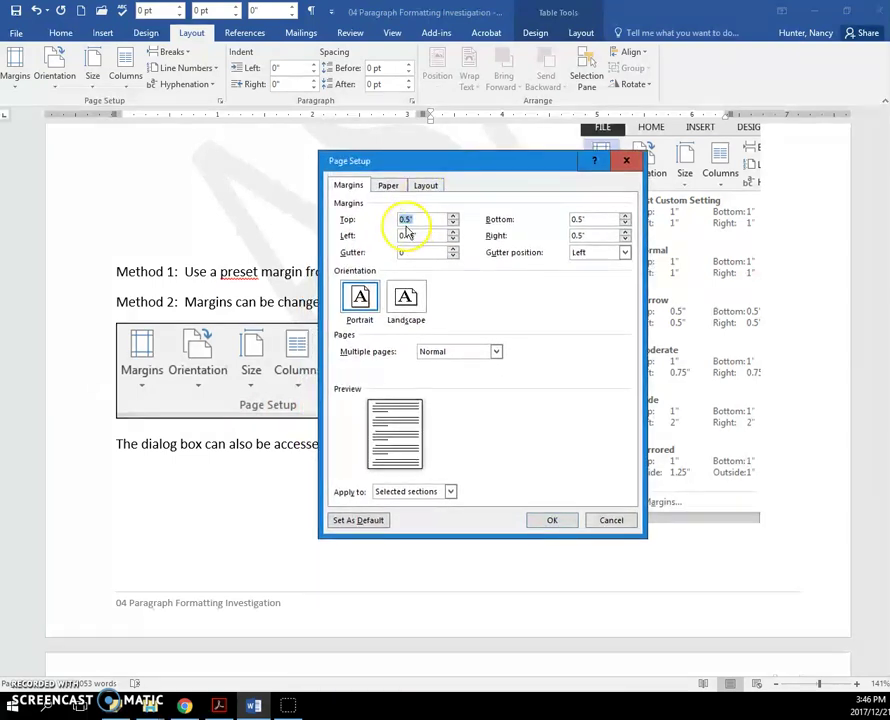
click(623, 164)
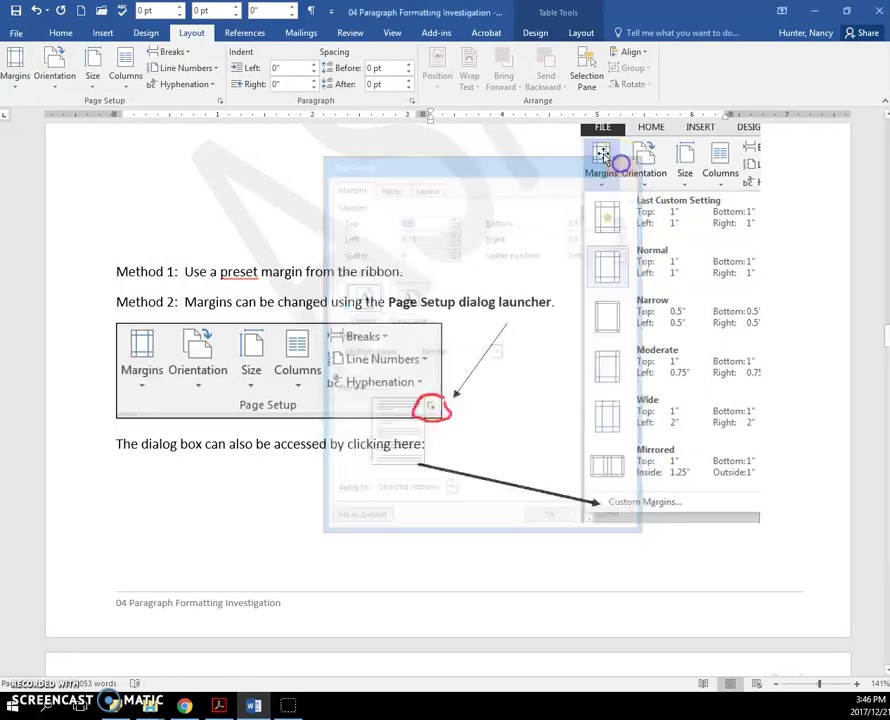
click(220, 103)
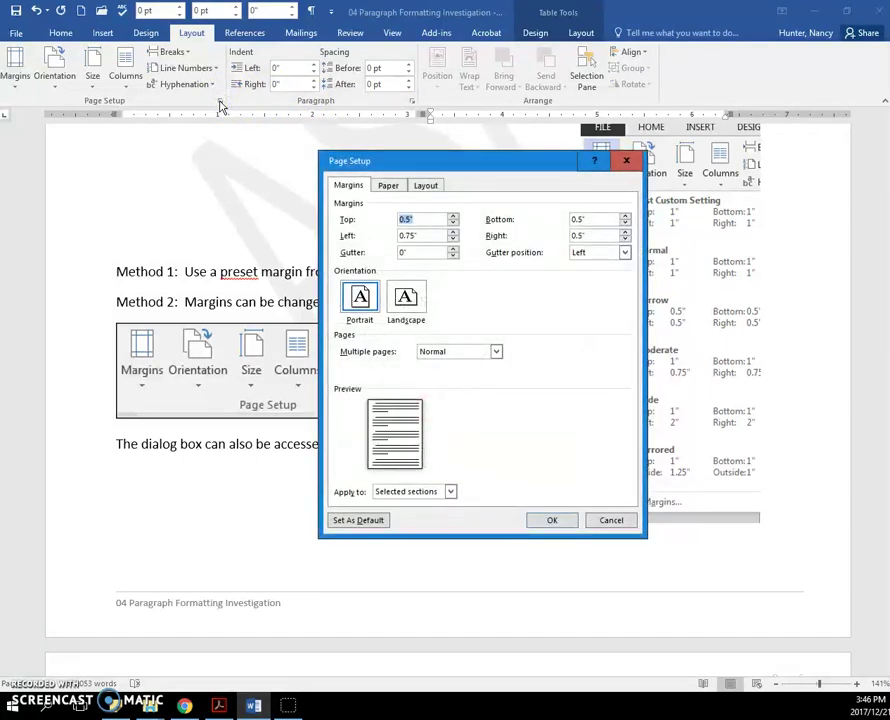
click(620, 161)
Review the Miscellaneous Topics page comparing Borders and Shading examples A and B, and display the Design commands for page borders.
scroll(468, 246, down, 3)
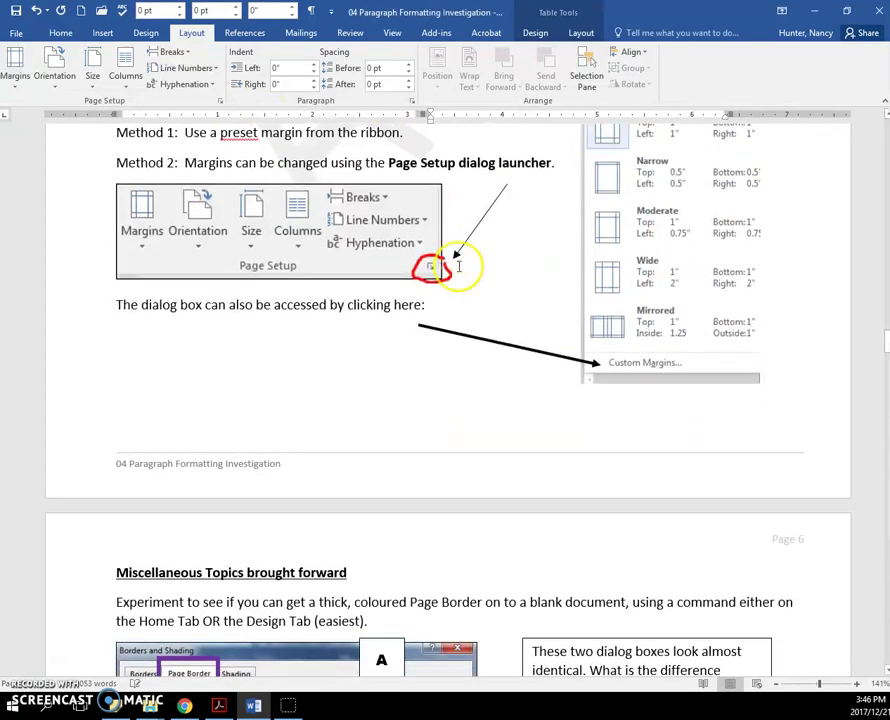
scroll(441, 312, down, 8)
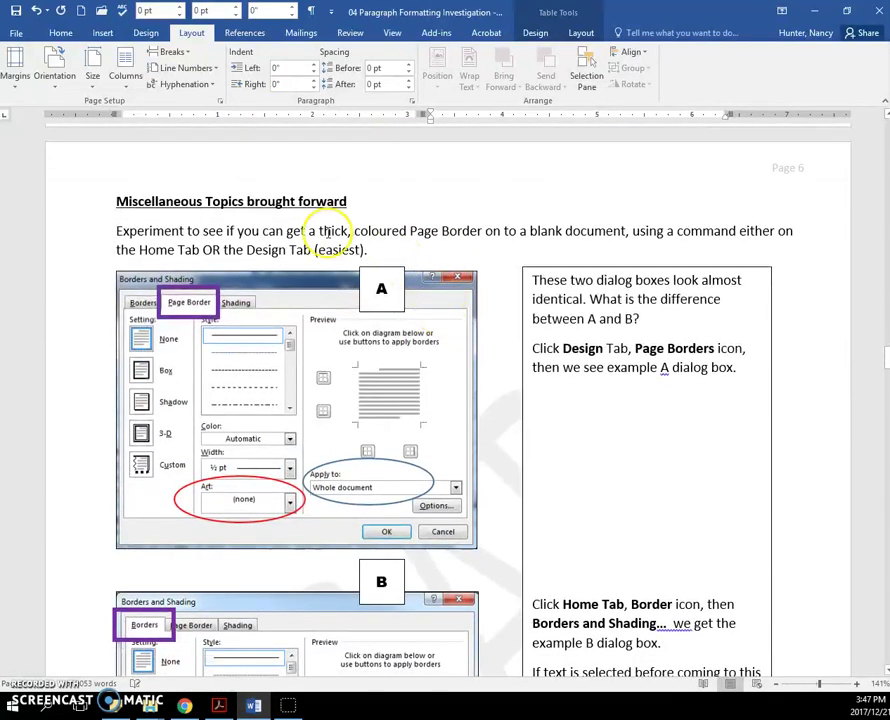
scroll(425, 368, down, 1)
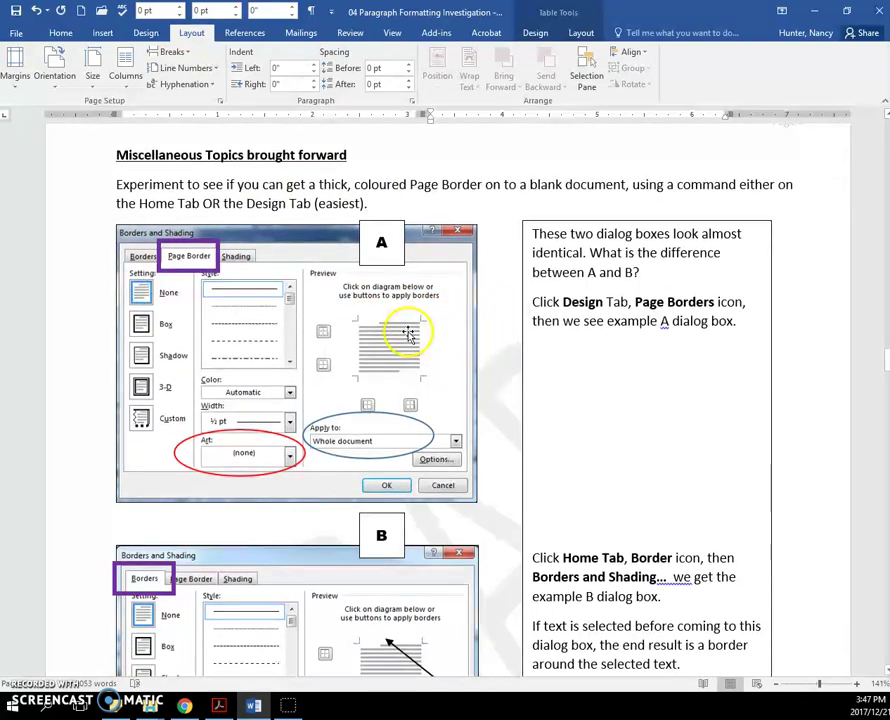
scroll(474, 331, down, 1)
scroll(480, 325, down, 1)
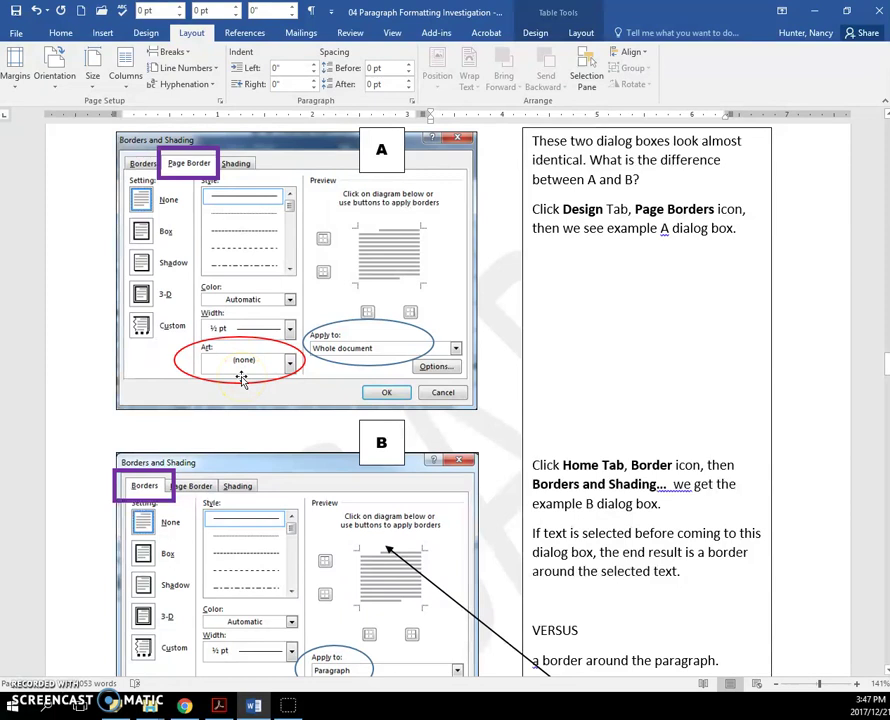
scroll(241, 381, down, 2)
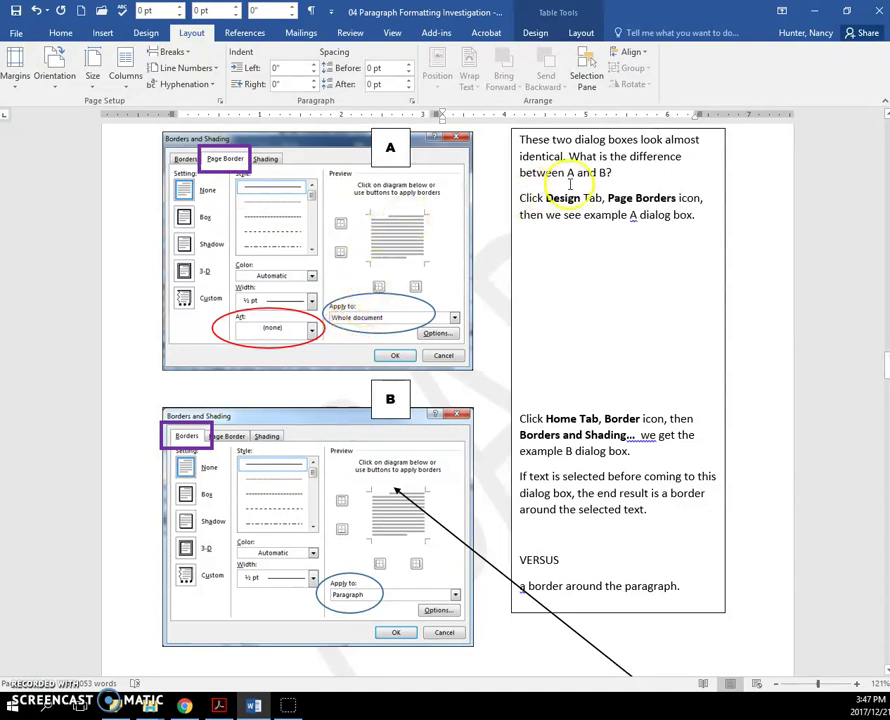
click(537, 199)
drag(537, 199, 600, 203)
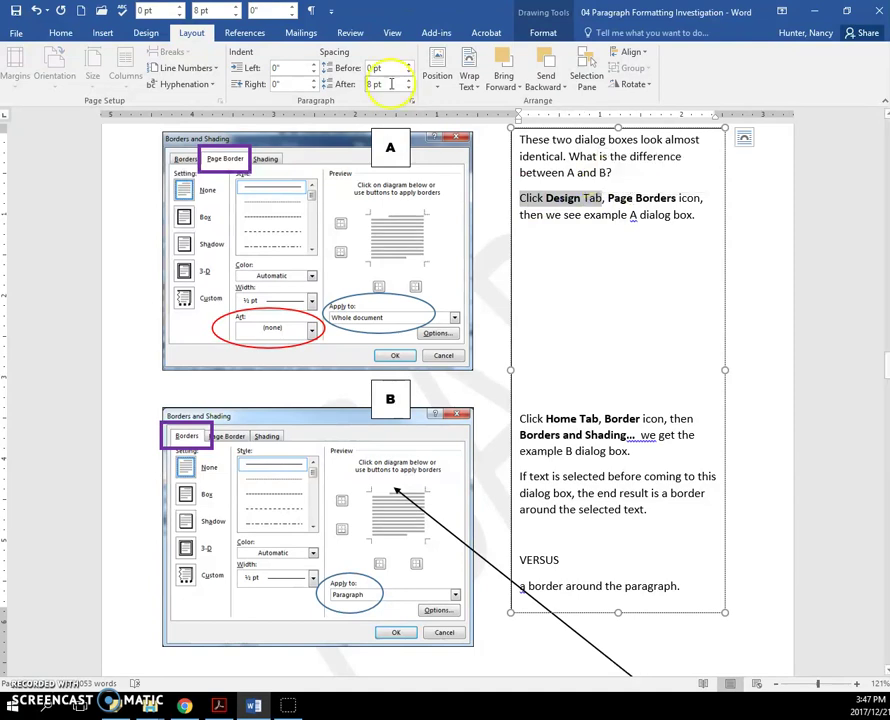
click(146, 33)
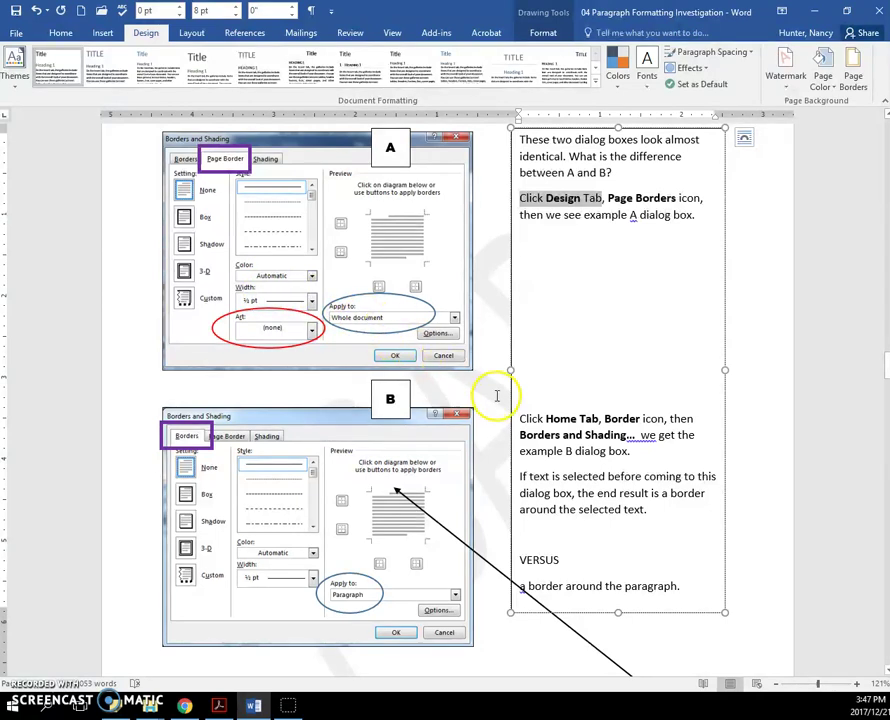
Examine the Apply to choices in Borders and Shading for the selected "Click Design Tab" text and close the dialog unchanged.
click(64, 33)
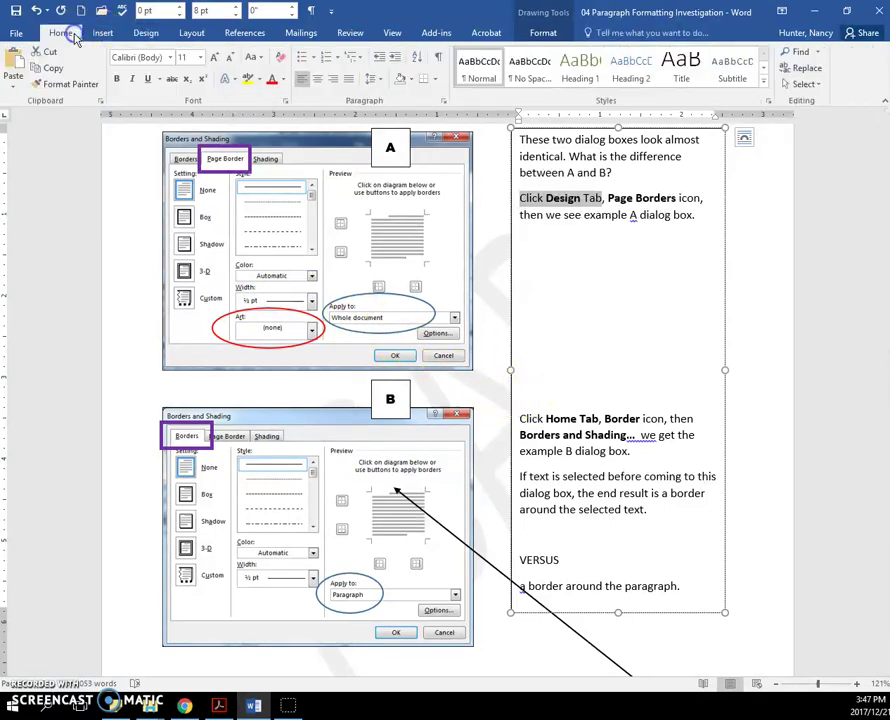
click(435, 82)
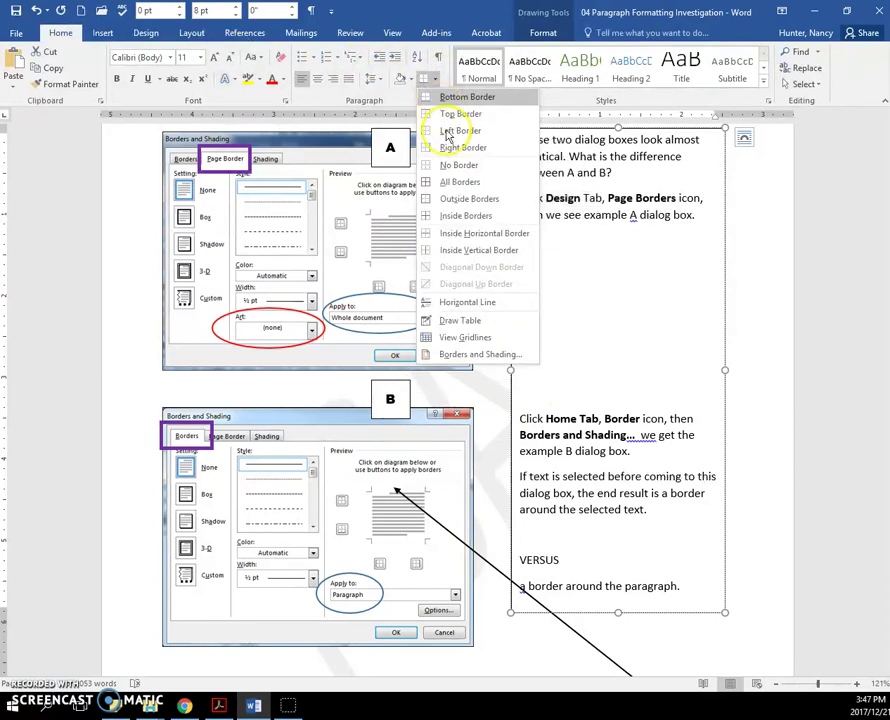
click(472, 355)
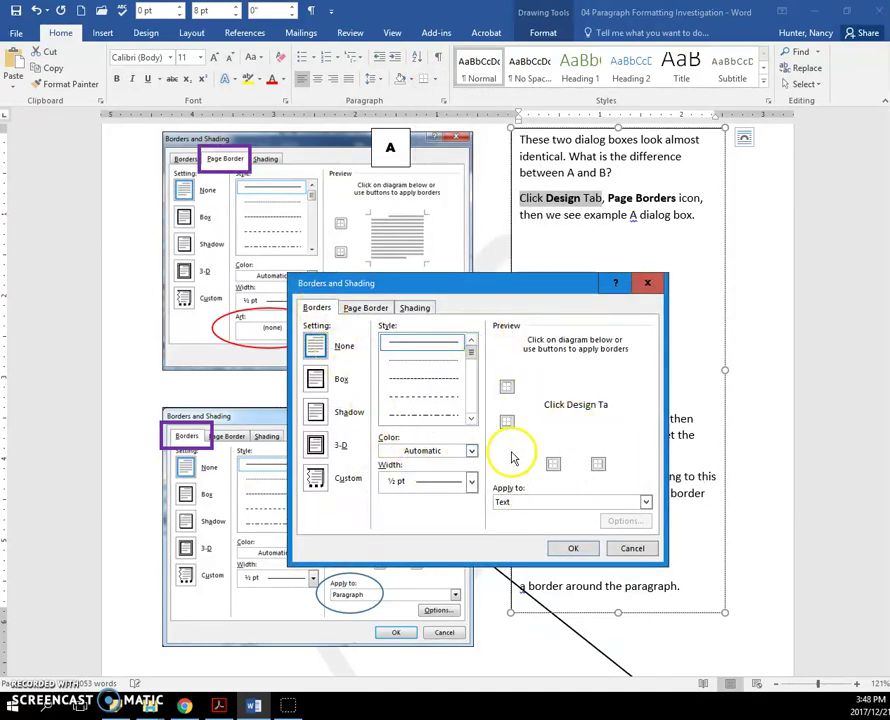
click(646, 502)
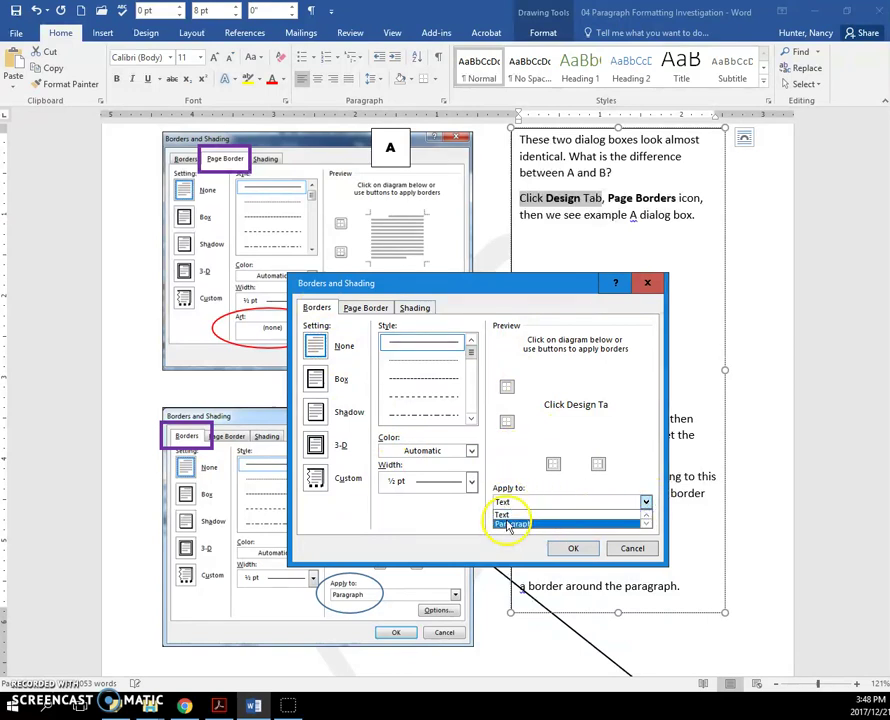
click(647, 285)
click(648, 283)
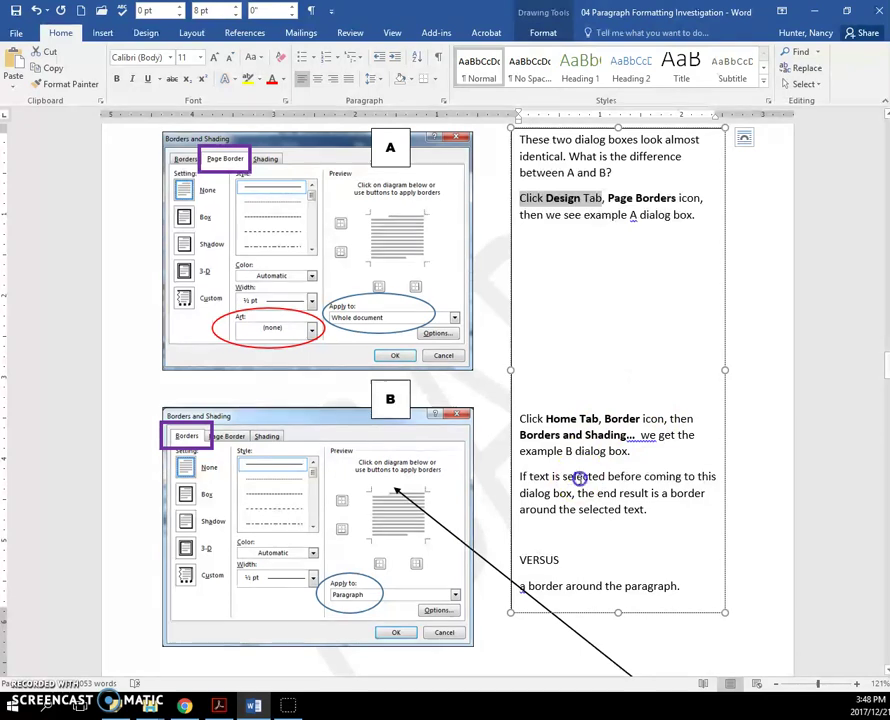
Apply a box border to only the word "selected" in the text box beside example B.
double_click(580, 478)
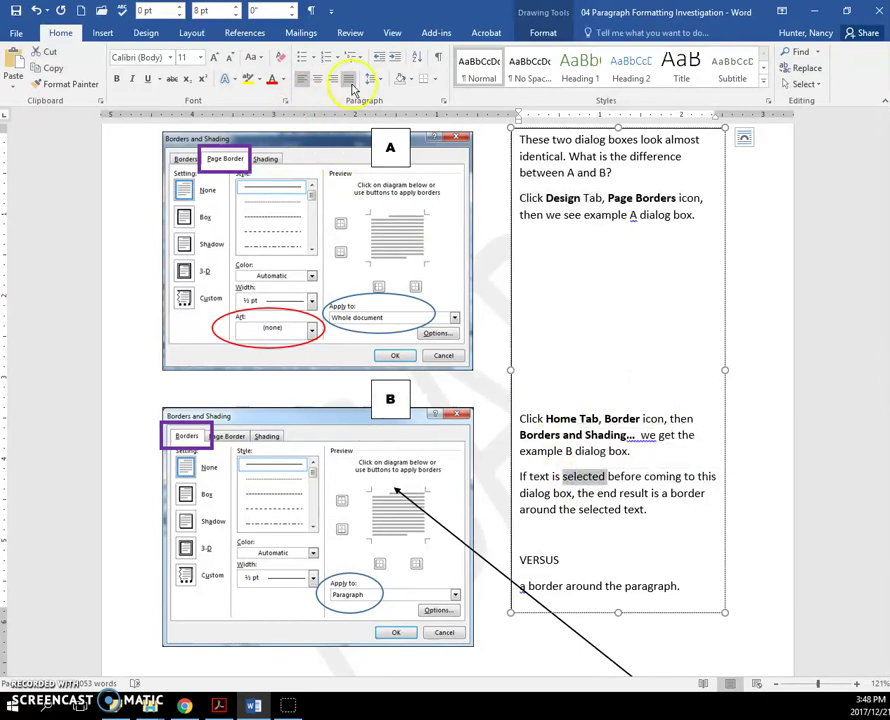
click(437, 85)
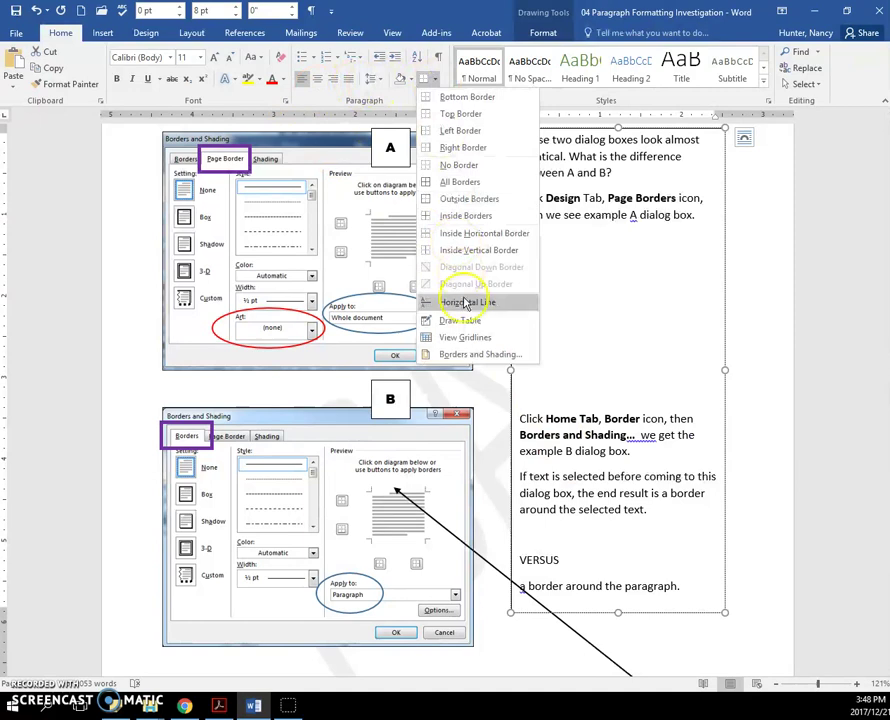
click(471, 352)
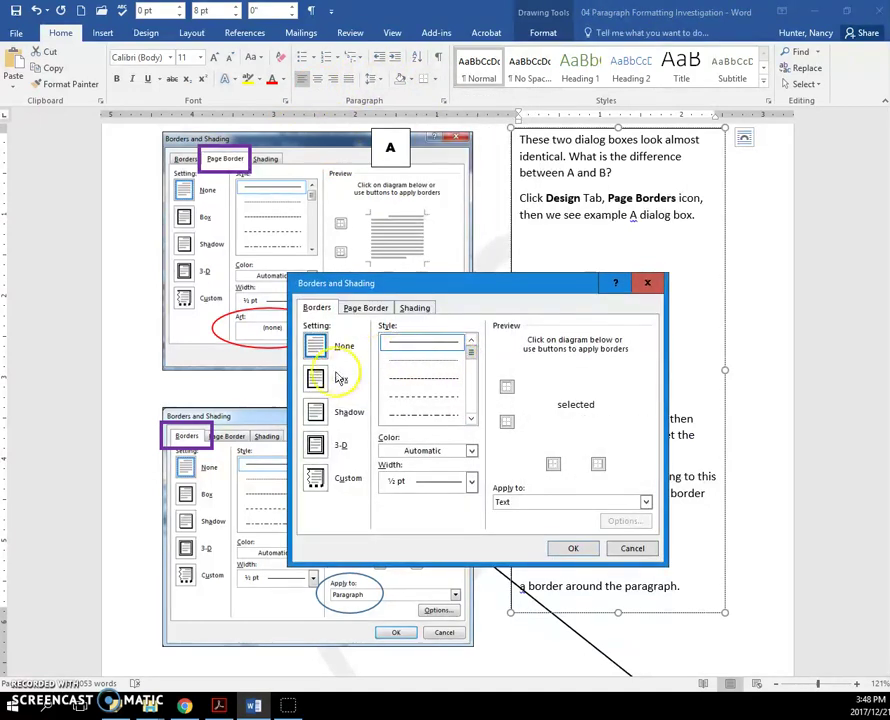
click(315, 378)
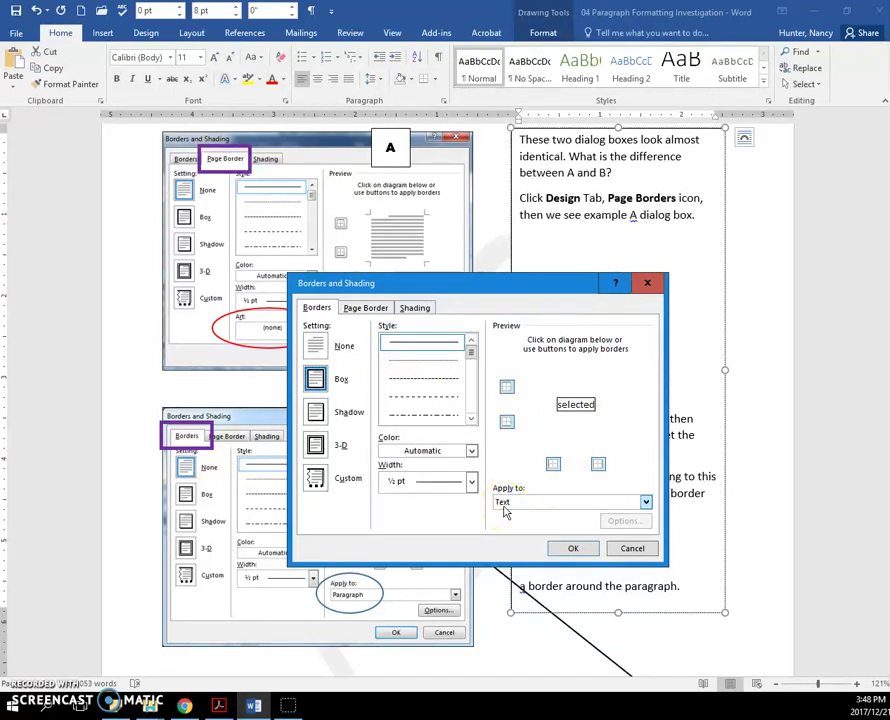
click(571, 547)
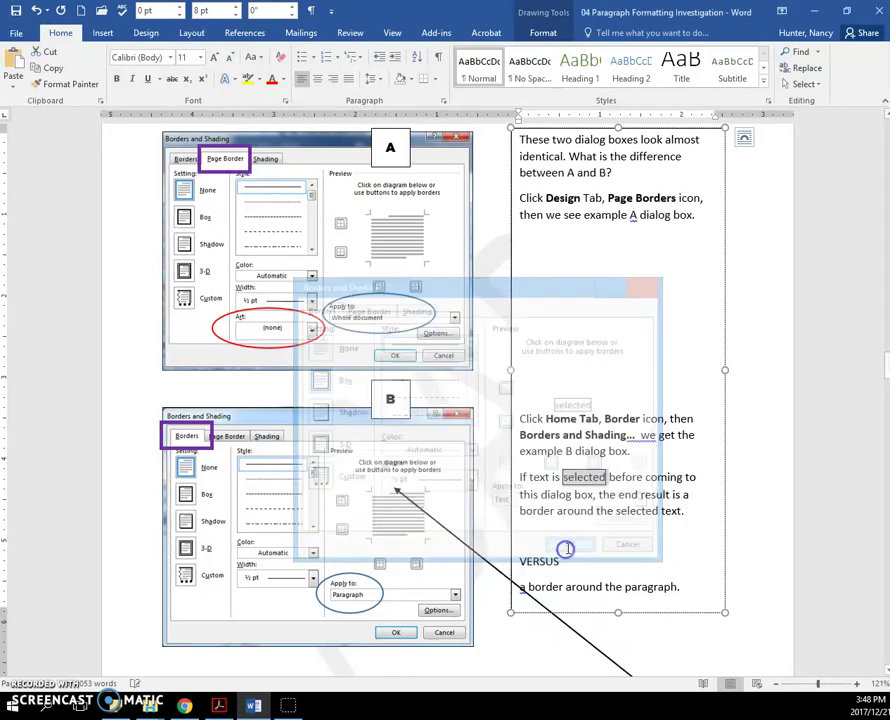
Apply a box border around the whole paragraph beginning "If text is selected before coming to this dialog box".
click(626, 495)
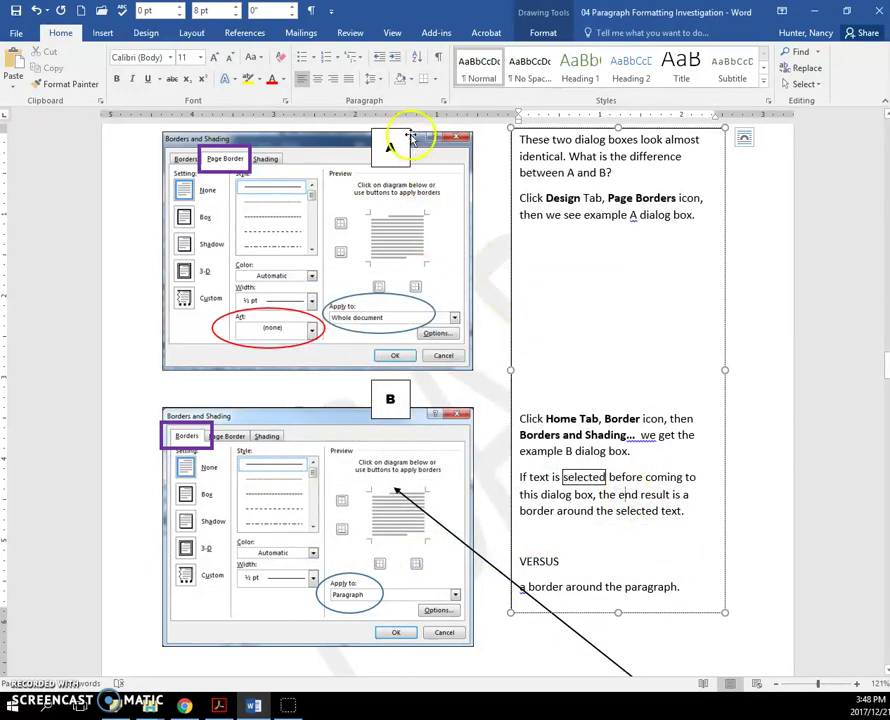
click(432, 79)
click(468, 354)
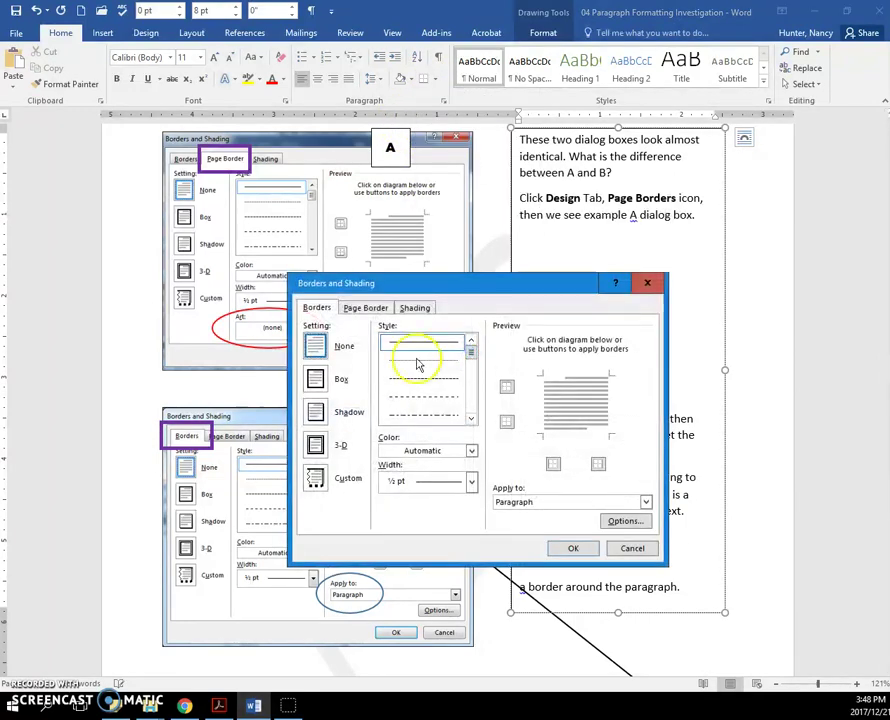
click(318, 379)
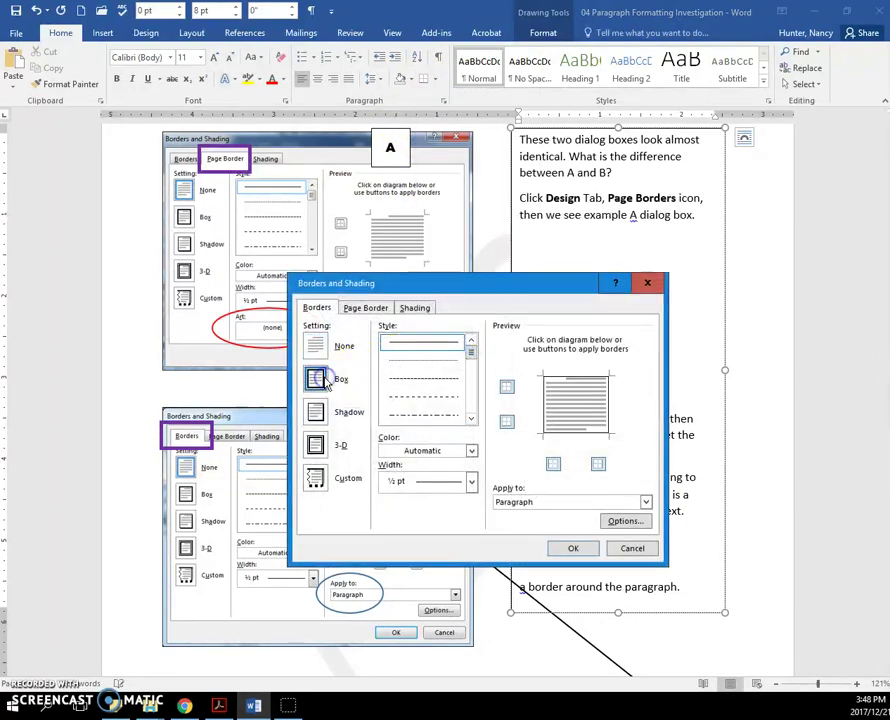
click(568, 547)
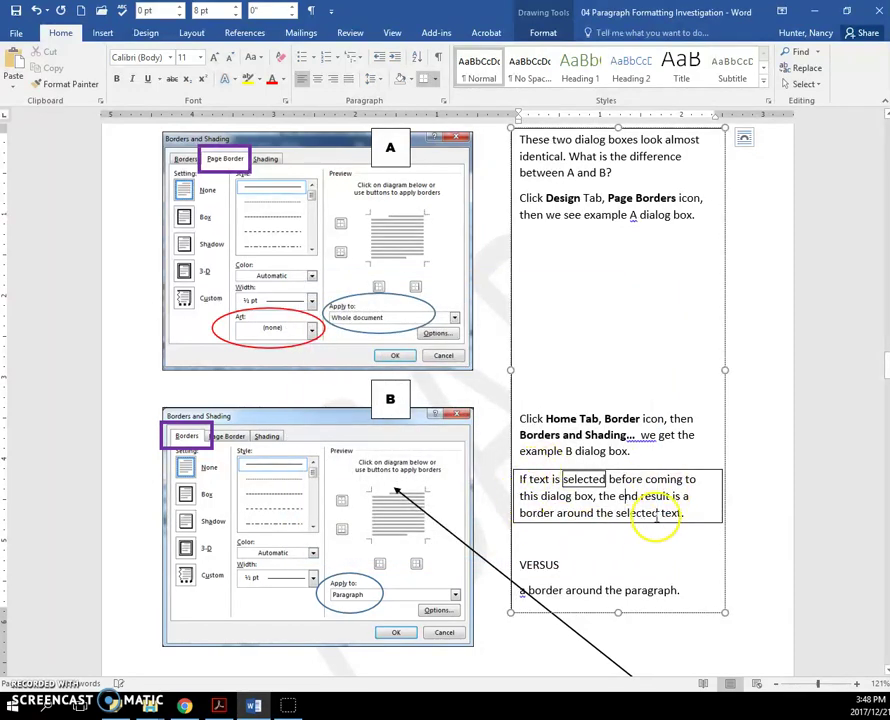
Create a new blank document for trying out a page border.
scroll(552, 450, down, 1)
scroll(565, 460, down, 1)
scroll(565, 460, up, 3)
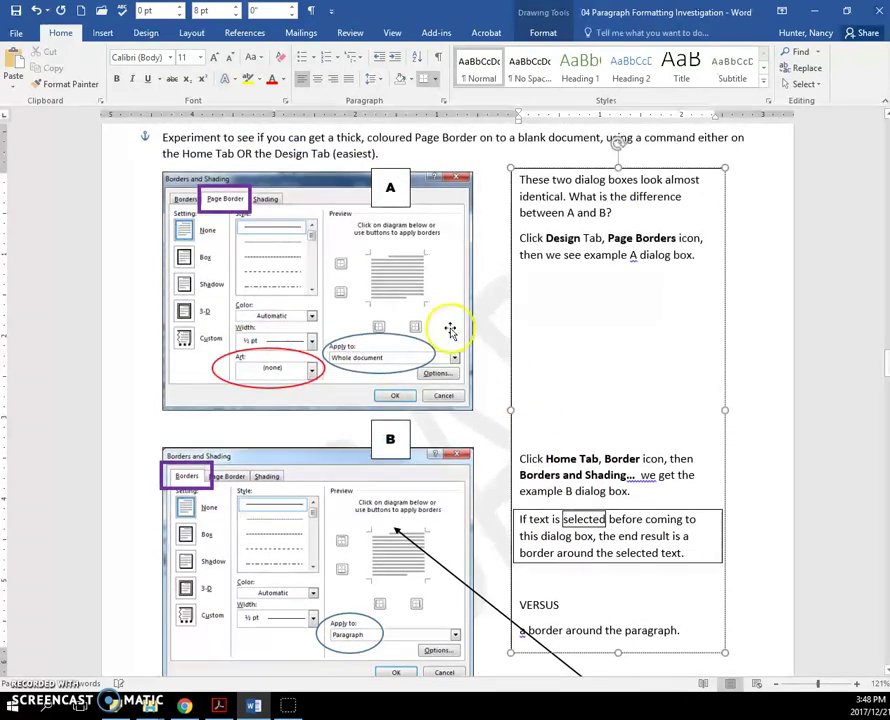
click(80, 11)
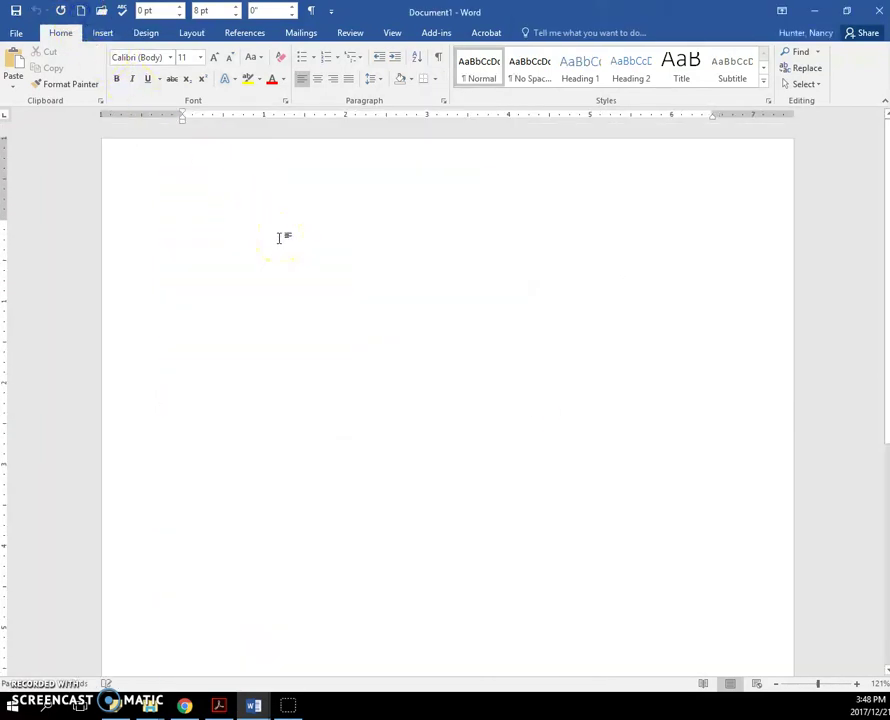
scroll(281, 237, down, 3)
scroll(339, 268, down, 2)
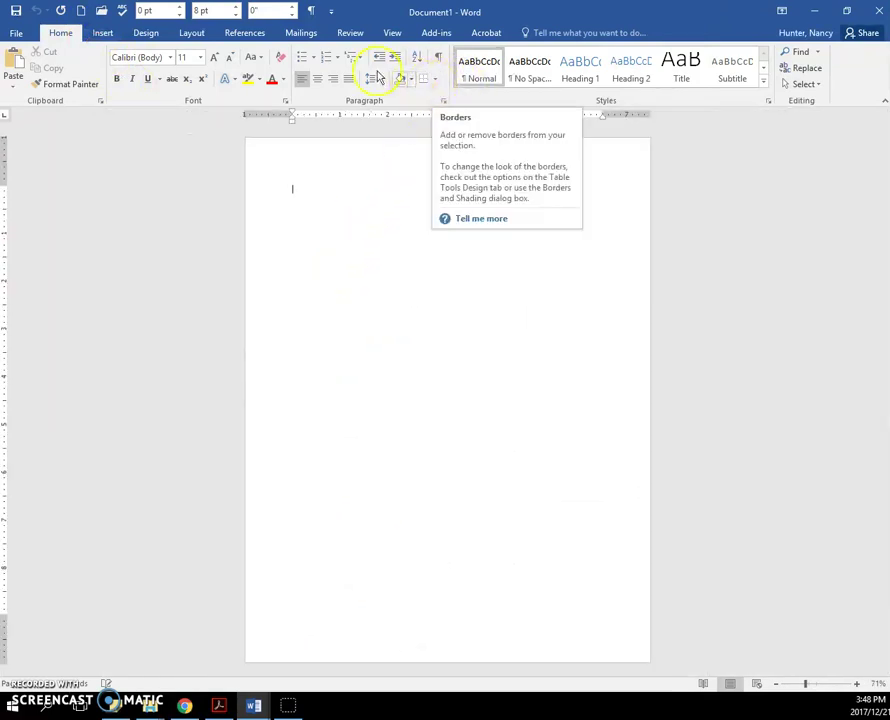
In the Page Border settings of Borders and Shading, add a solid red 4 ½ pt line along the page's top edge.
click(436, 82)
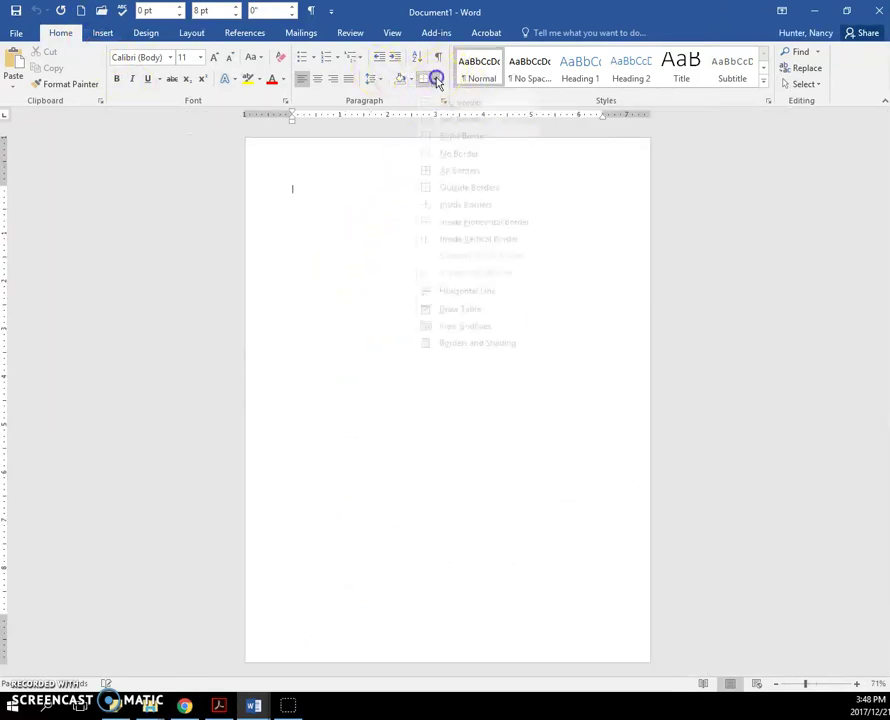
click(465, 354)
click(367, 308)
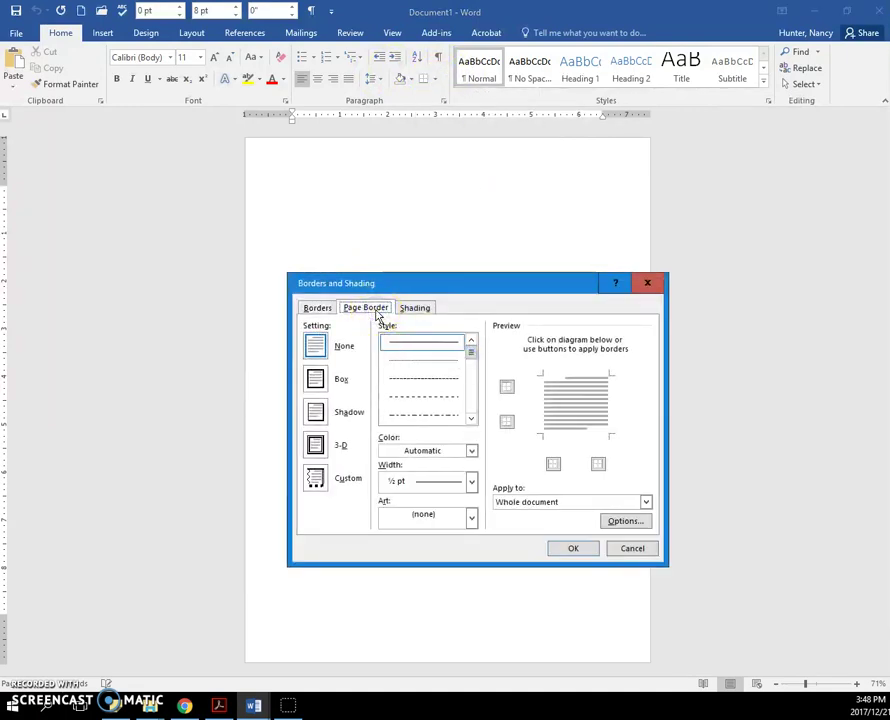
click(322, 380)
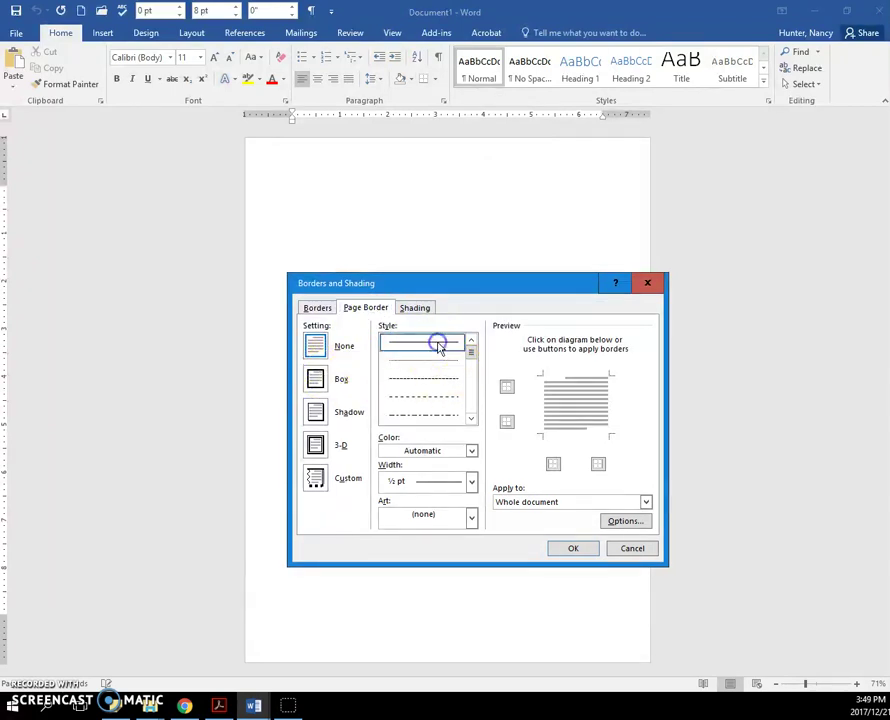
click(472, 452)
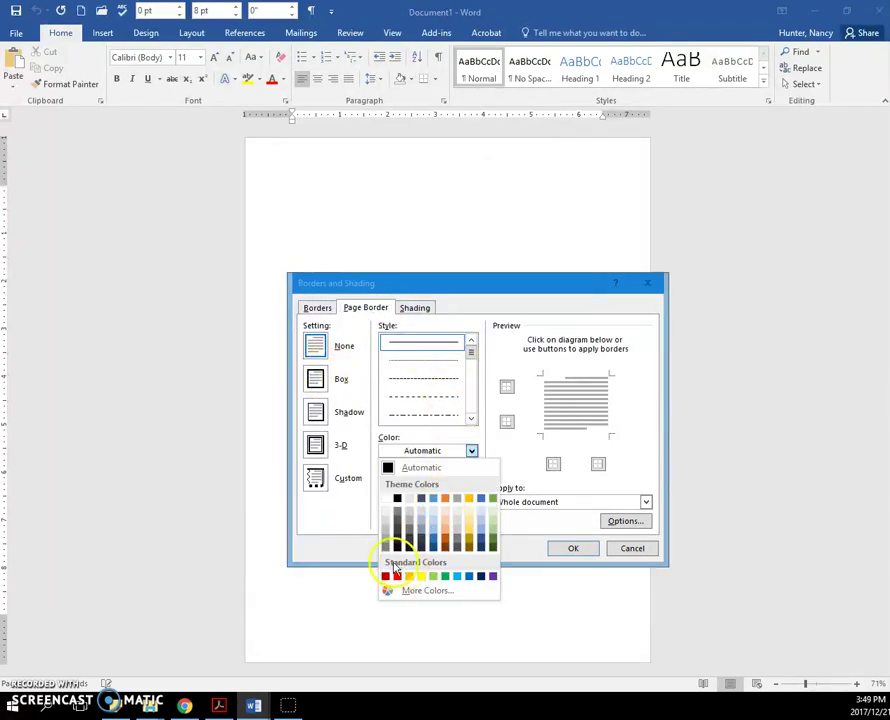
click(397, 577)
click(471, 482)
click(446, 632)
click(575, 377)
click(583, 380)
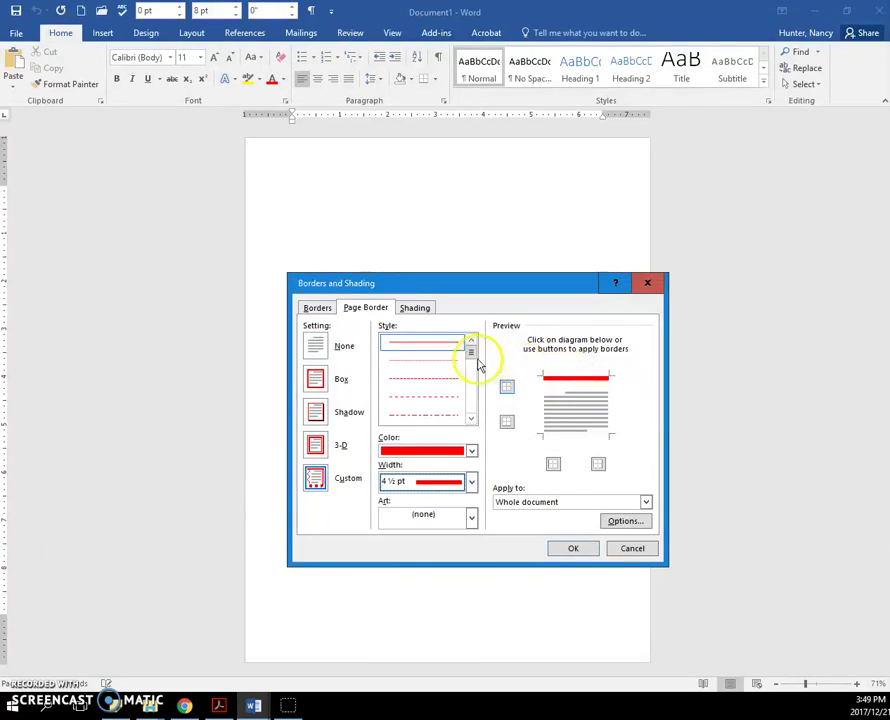
Add a solid blue theme-coloured line, 4 ½ pt wide, along the page's bottom edge.
click(471, 450)
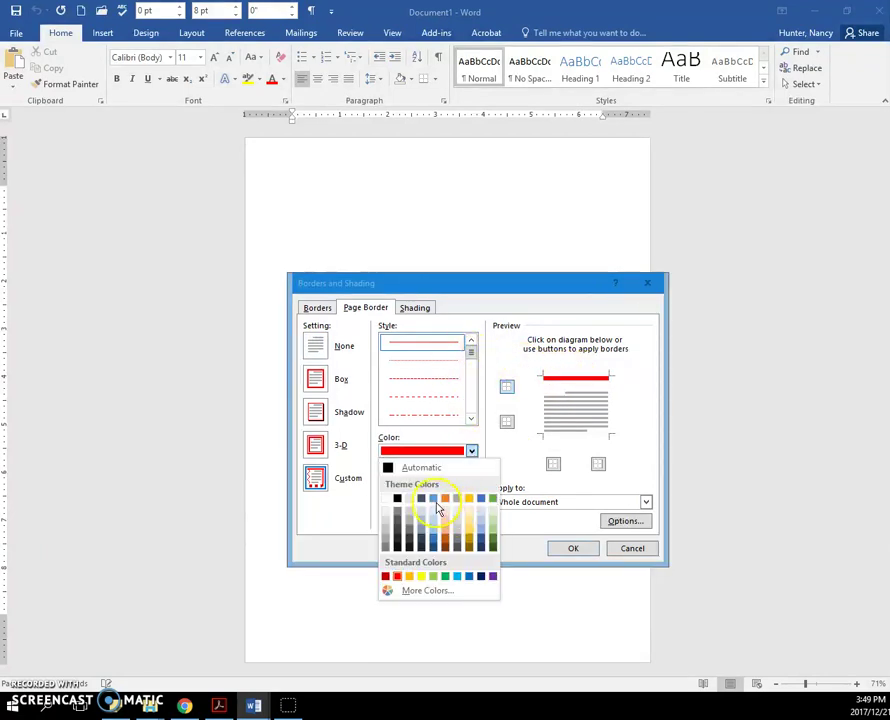
click(433, 500)
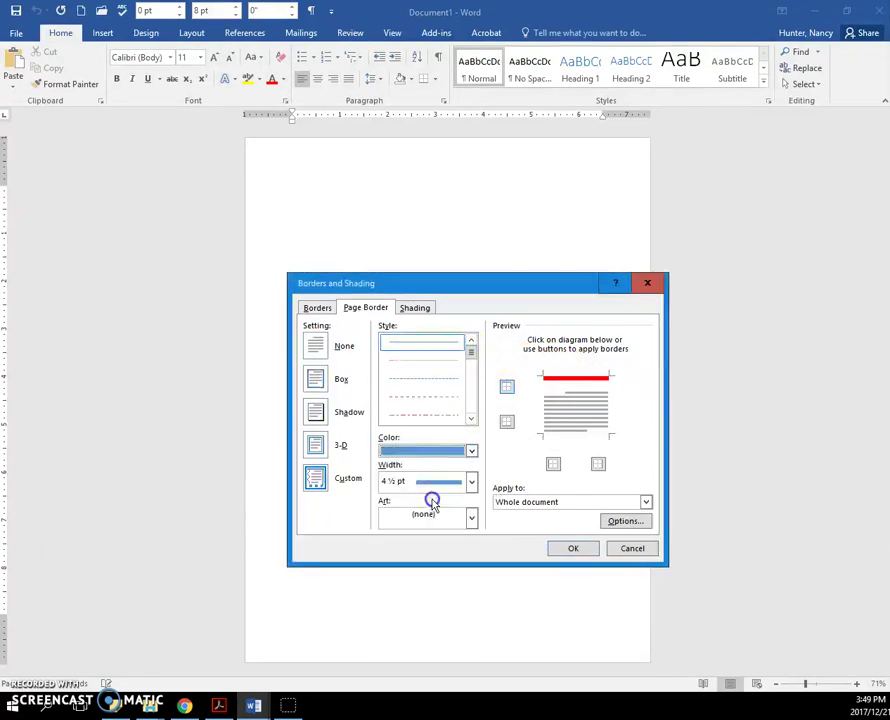
click(560, 432)
Add a solid green theme-coloured line, ½ pt wide, along the page's left edge.
click(471, 450)
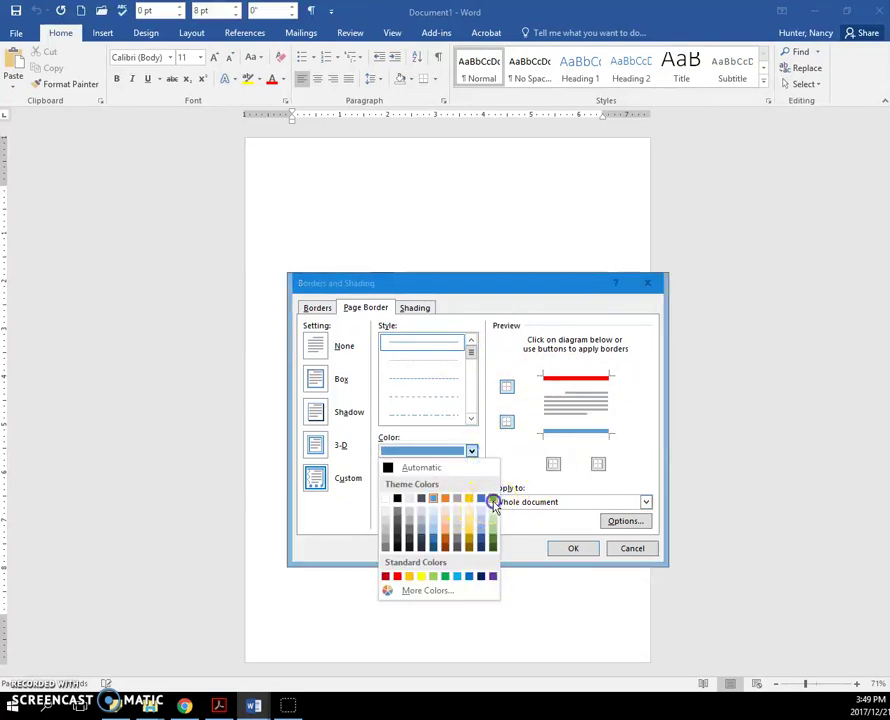
click(493, 502)
click(471, 482)
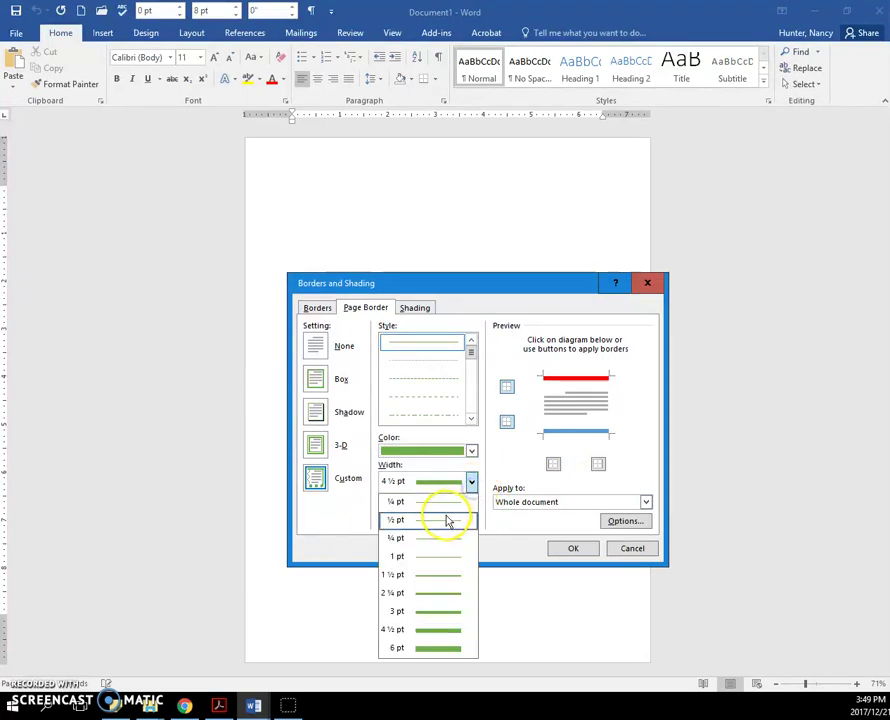
click(447, 521)
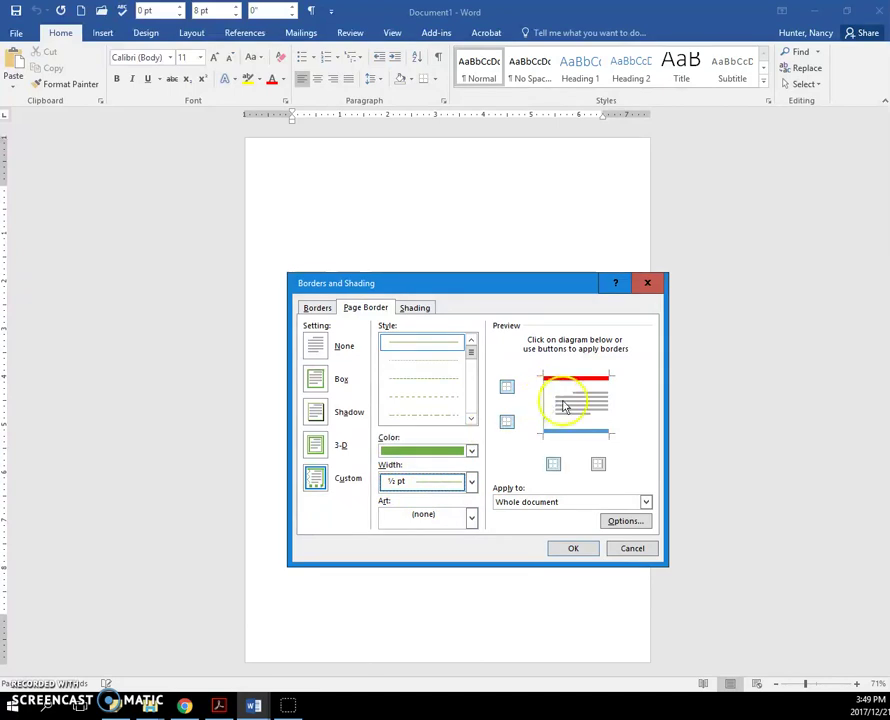
Add a ½ pt orange line along the page's right edge and apply the custom page border to the whole document.
click(471, 451)
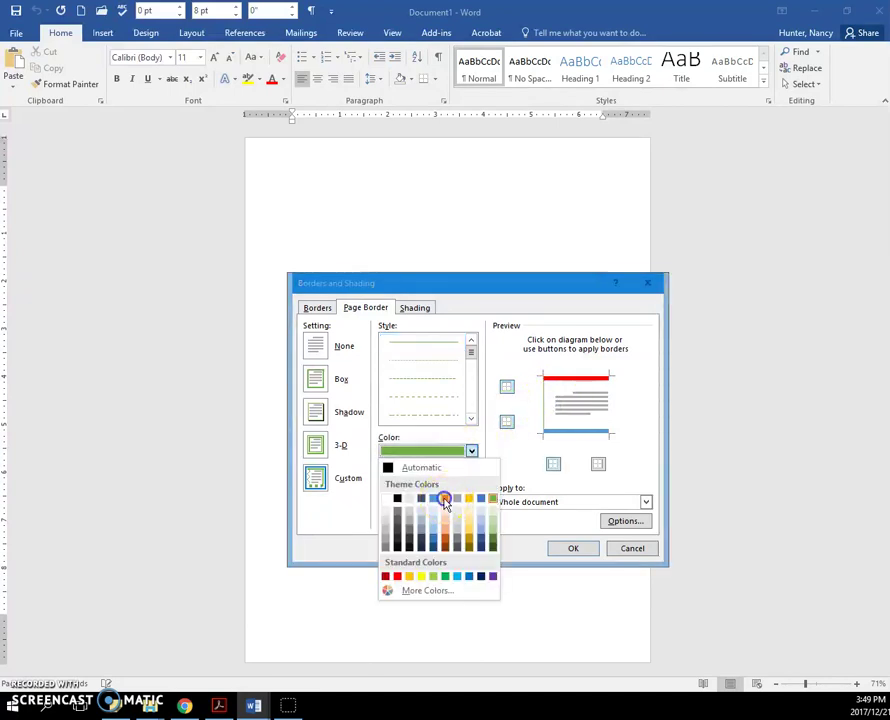
click(445, 500)
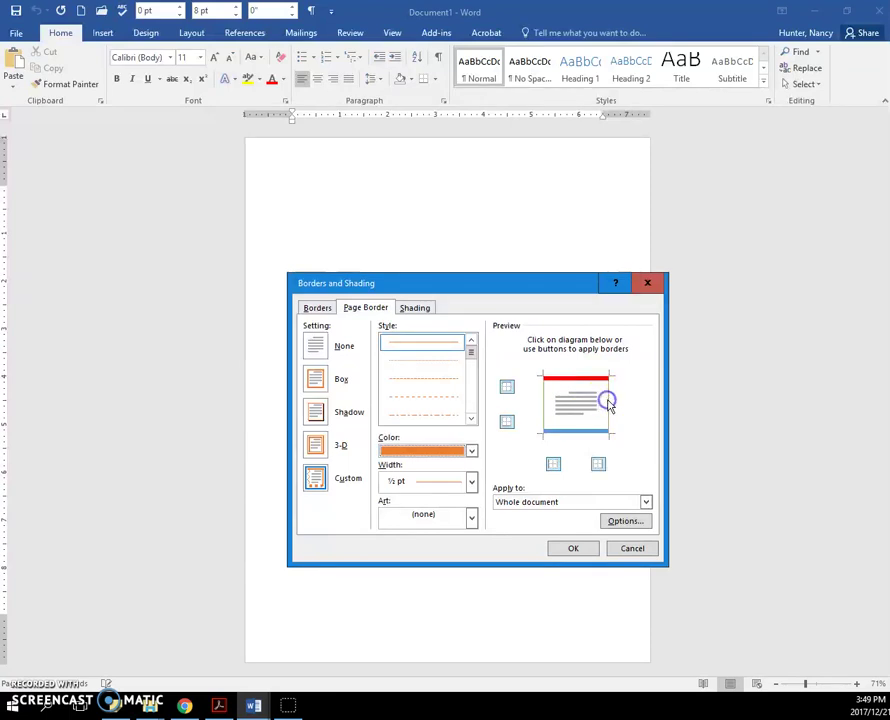
click(577, 549)
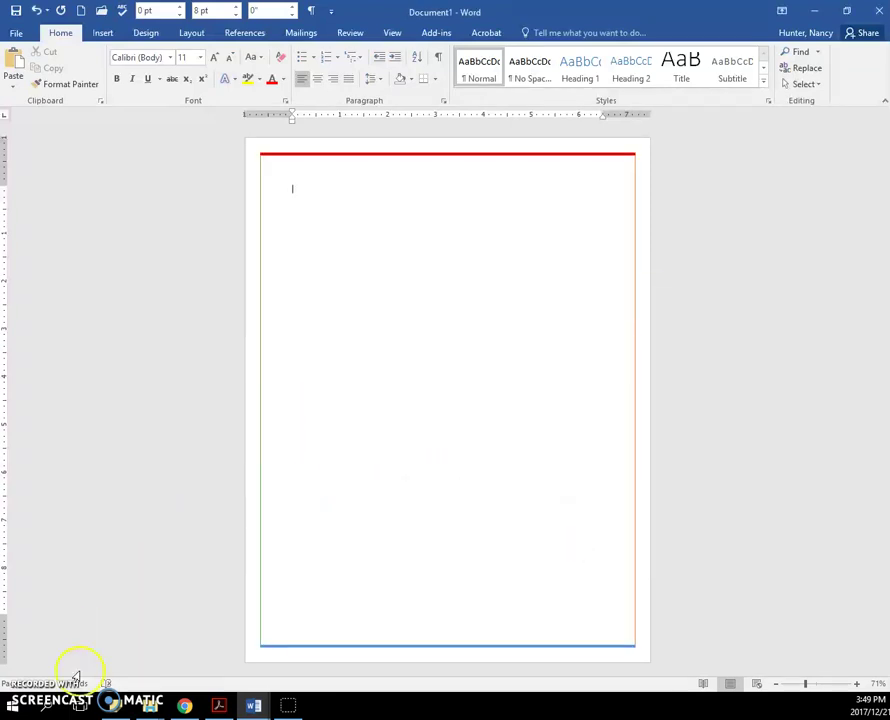